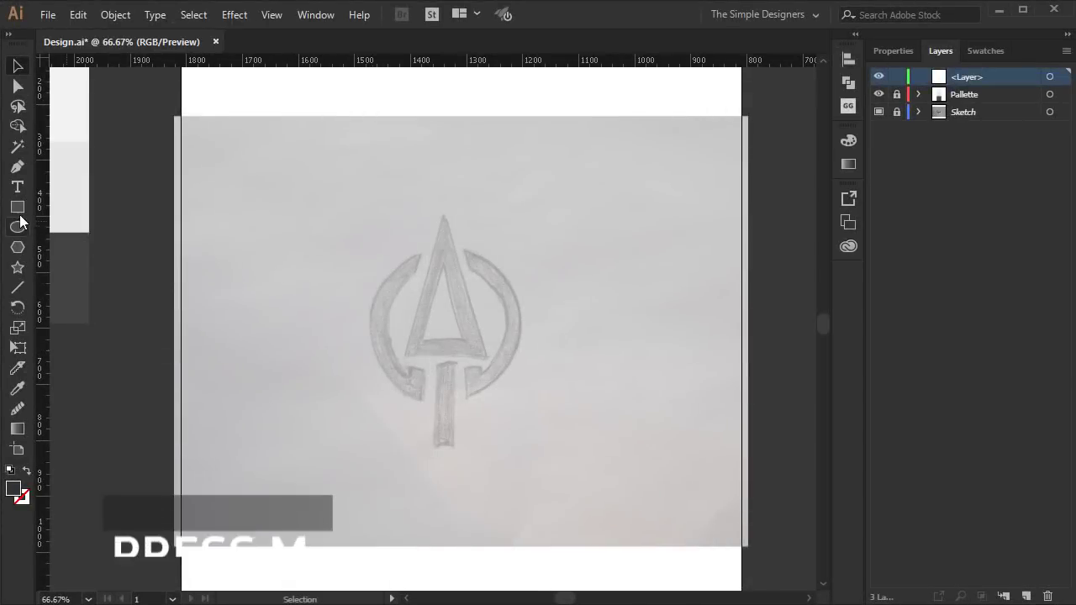
Step: Create a 32x600 px rectangle and duplicate it into a row of strips
click(457, 241)
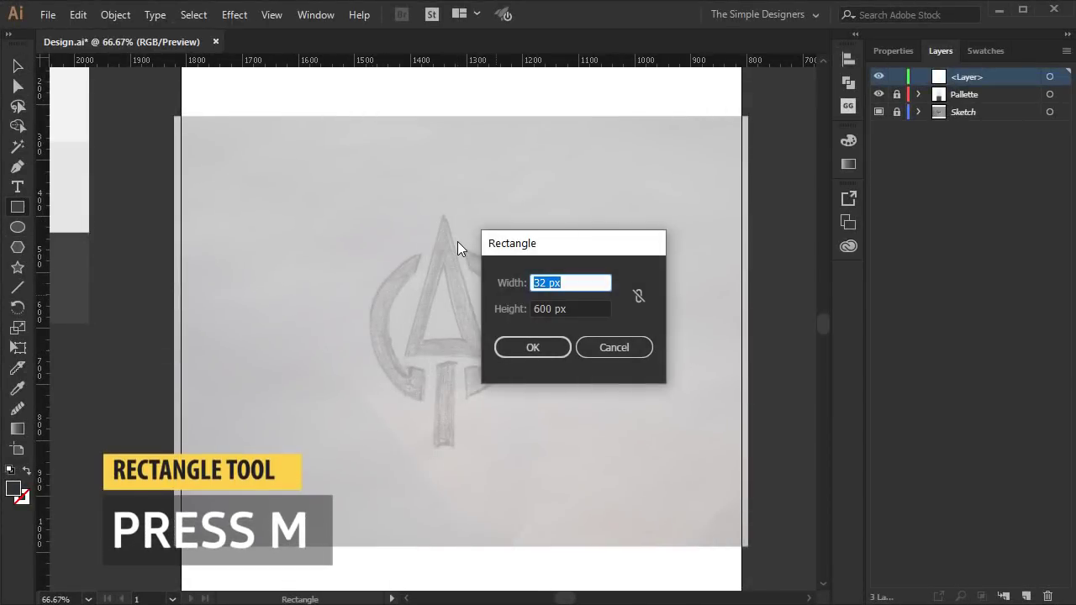
key(Return)
mouse_move(465, 403)
mouse_down()
mouse_move(486, 408)
mouse_move(446, 329)
mouse_move(456, 334)
mouse_up()
key(ctrl+d)
key(ctrl+d)
key(ctrl+d)
Step: Delete the extra strips and move the remaining three bars onto the sketch's centre
key(ctrl+a)
click(489, 309)
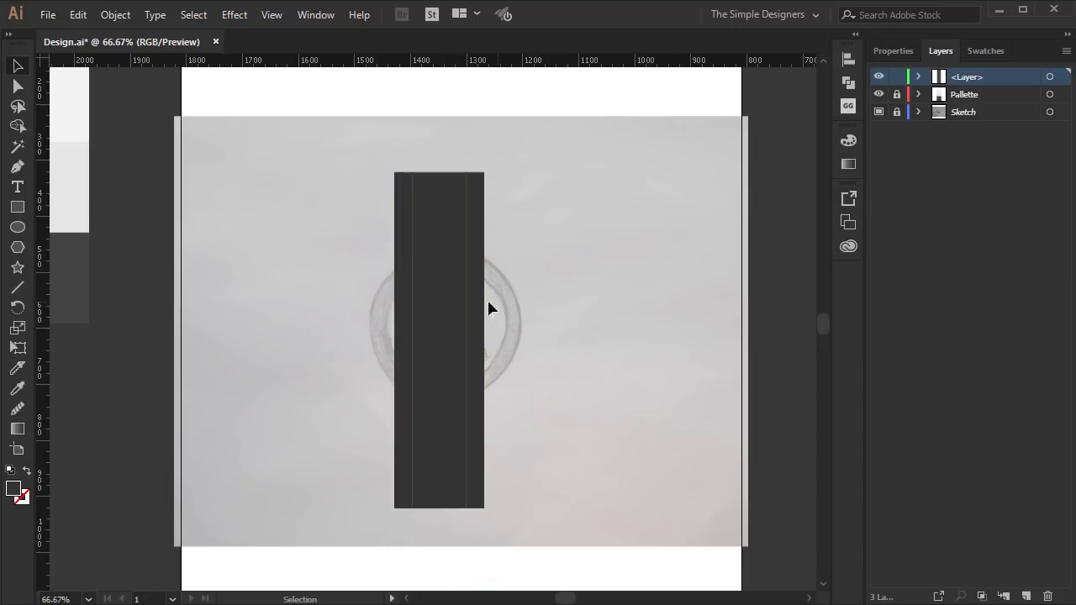
click(421, 320)
shift+click(460, 344)
key(Delete)
drag(468, 408, 312, 417)
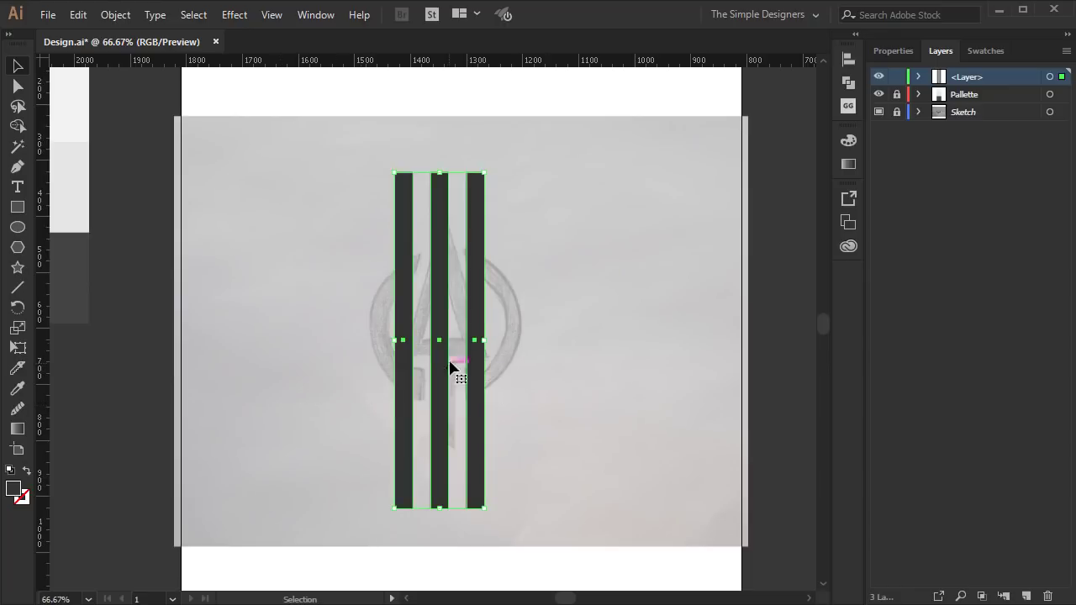
drag(437, 375, 447, 371)
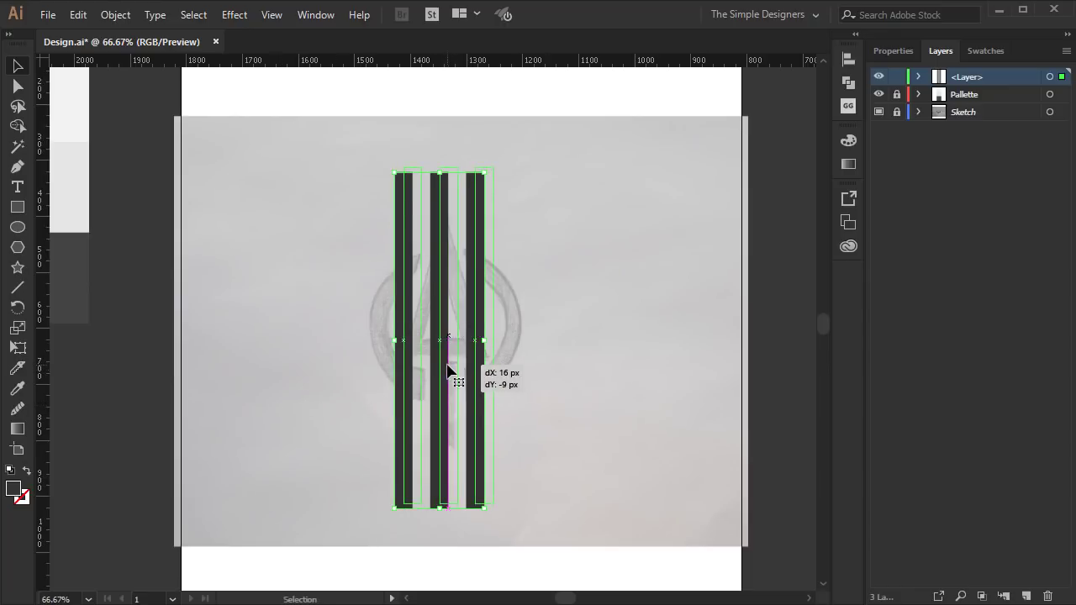
click(626, 385)
Step: Draw a circle and centre it horizontally on the grouped three bars
key(l)
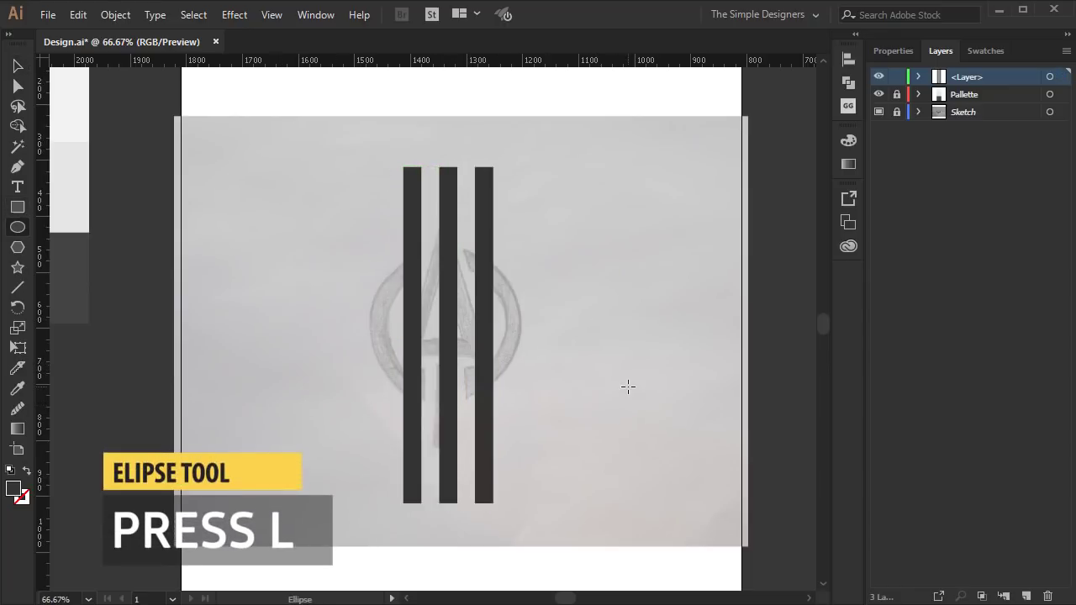
click(539, 312)
click(515, 337)
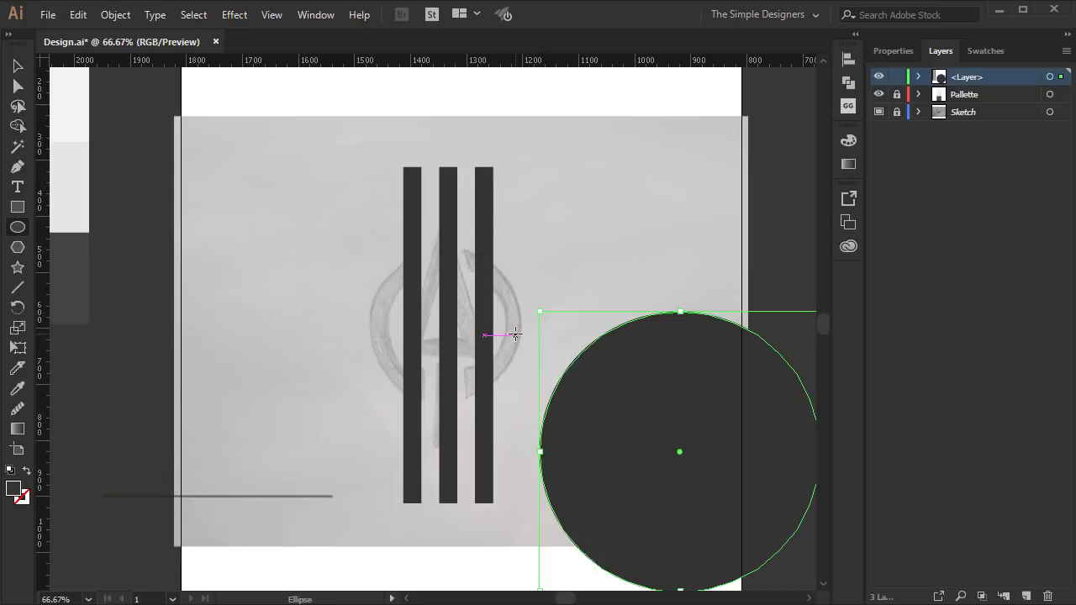
drag(528, 244, 395, 286)
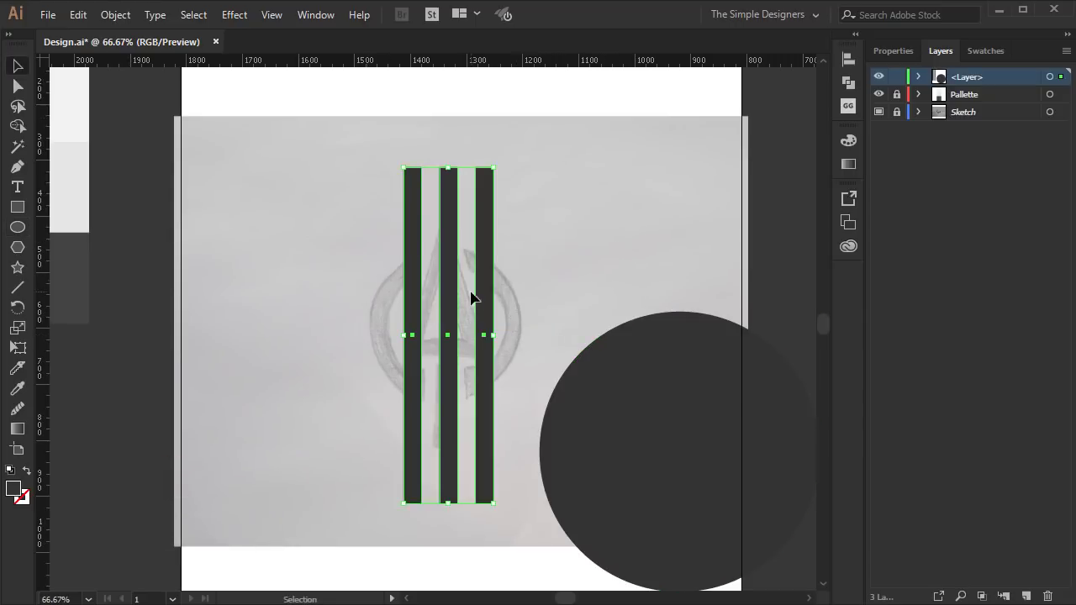
right_click(452, 288)
click(499, 391)
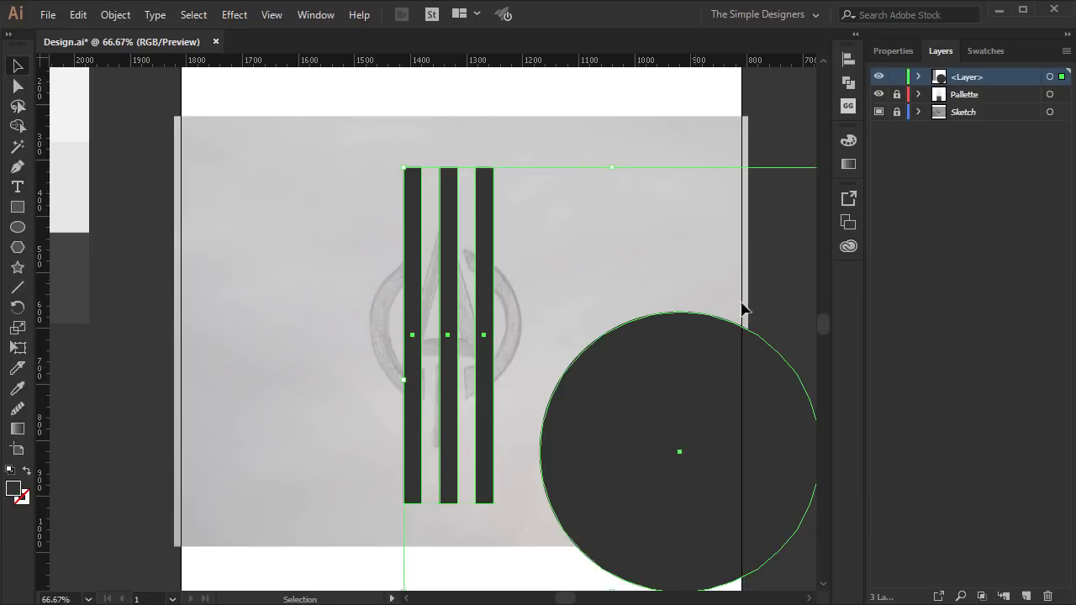
click(848, 59)
click(683, 95)
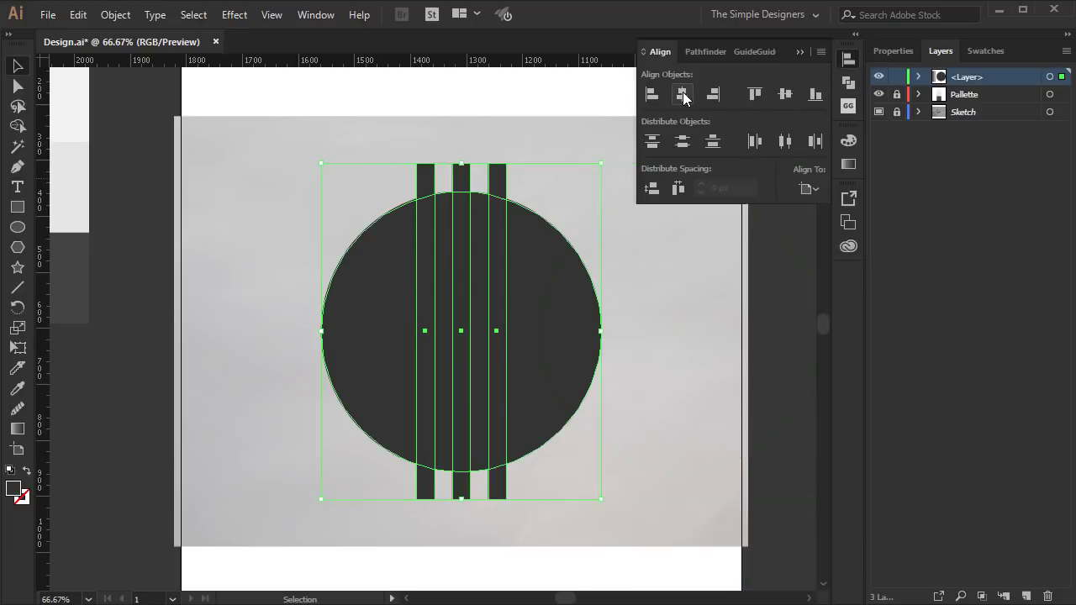
click(800, 52)
Step: Scale the circle down to 61.8% around its centre
click(572, 353)
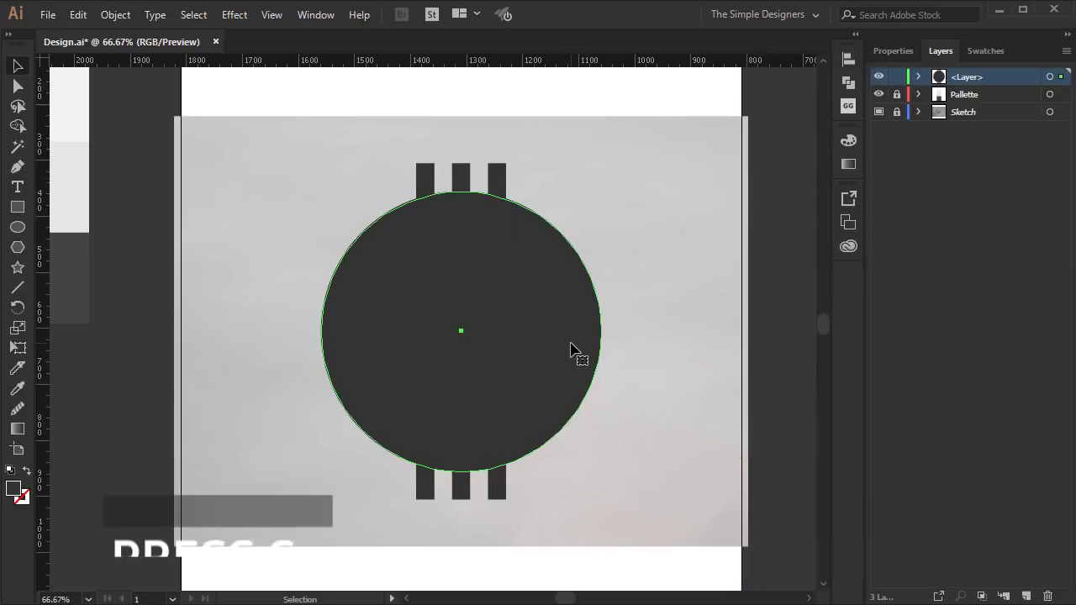
key(s)
alt+click(460, 332)
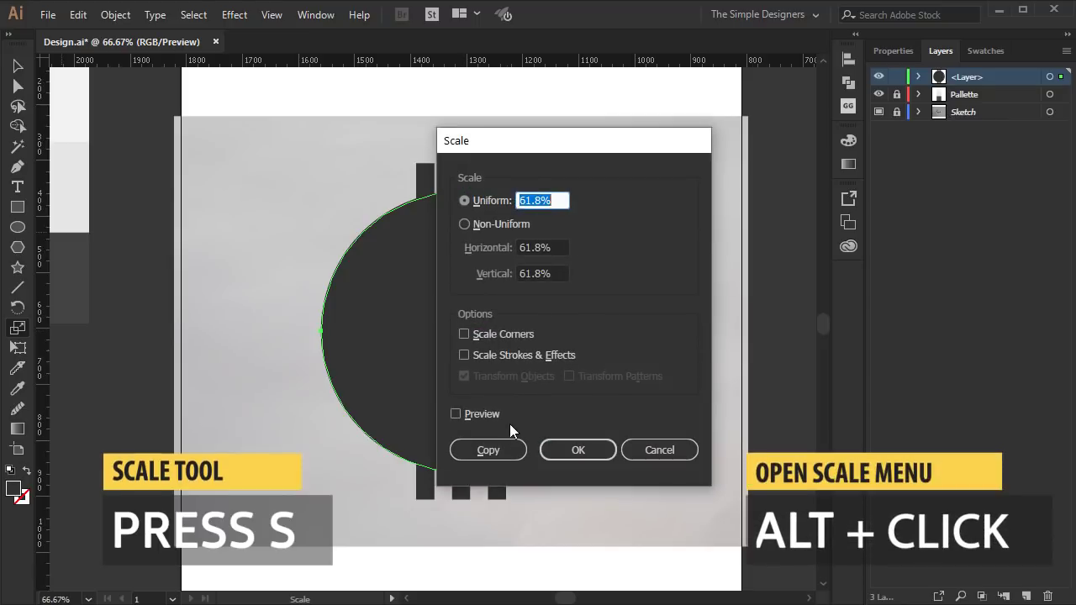
click(565, 450)
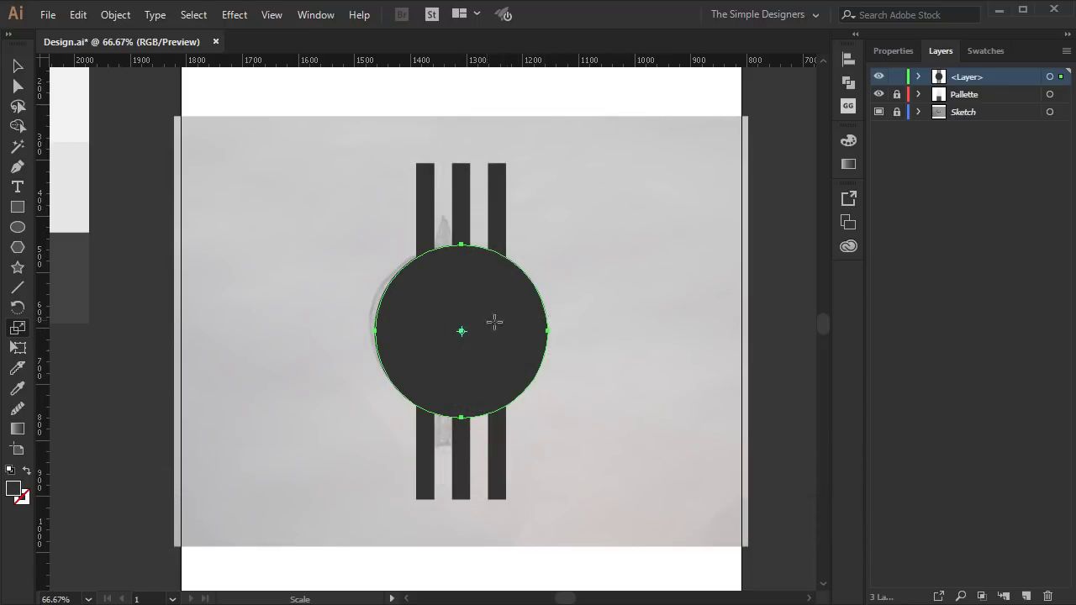
Step: Fill the circle a darker mid grey and add a 61.8% scaled copy inside it
click(983, 51)
click(929, 299)
click(906, 300)
click(881, 299)
click(1023, 277)
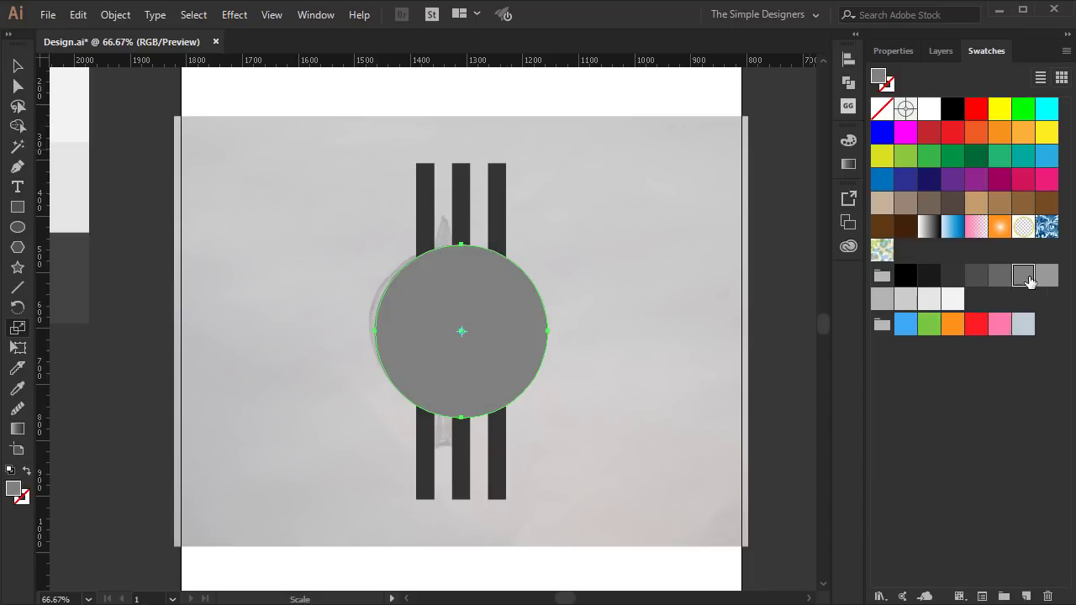
click(906, 52)
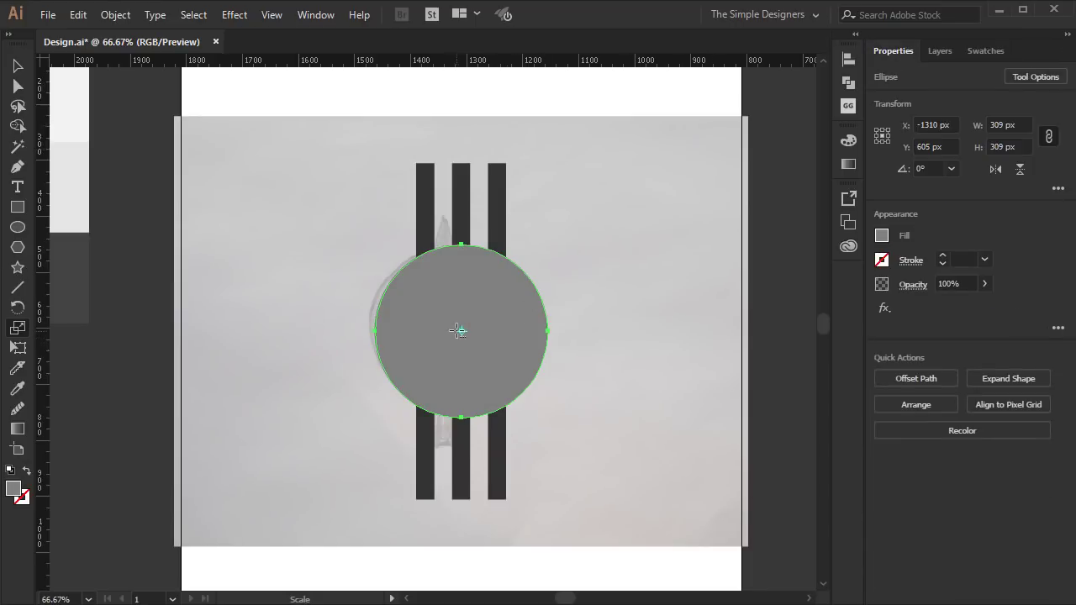
alt+click(459, 331)
click(456, 450)
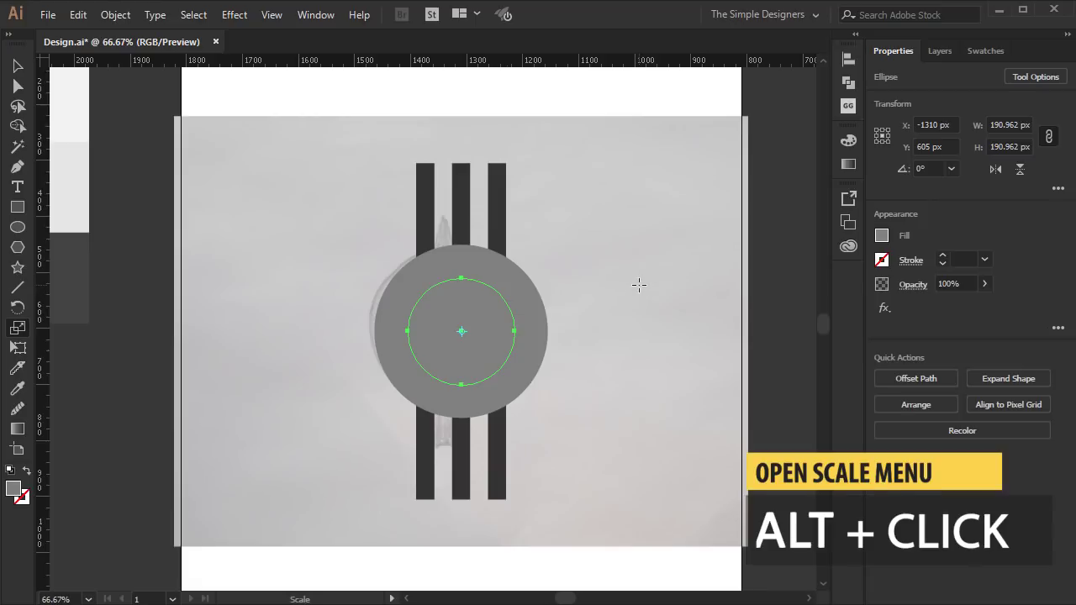
Step: Select the inner circle copy, trying and then undoing an even smaller duplicate
key(v)
click(634, 277)
click(482, 335)
key(a)
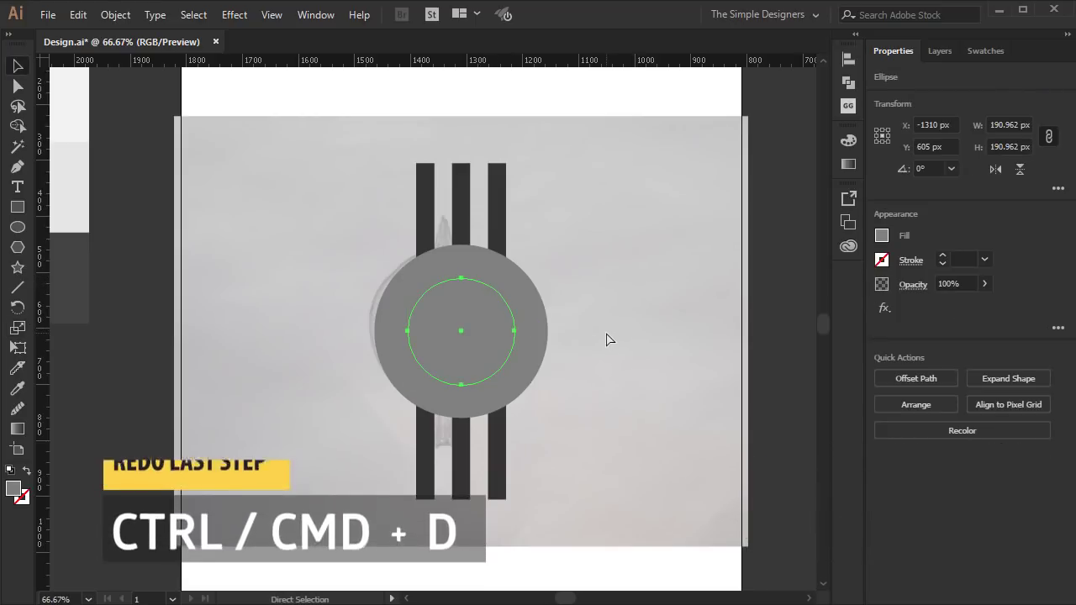
key(ctrl+d)
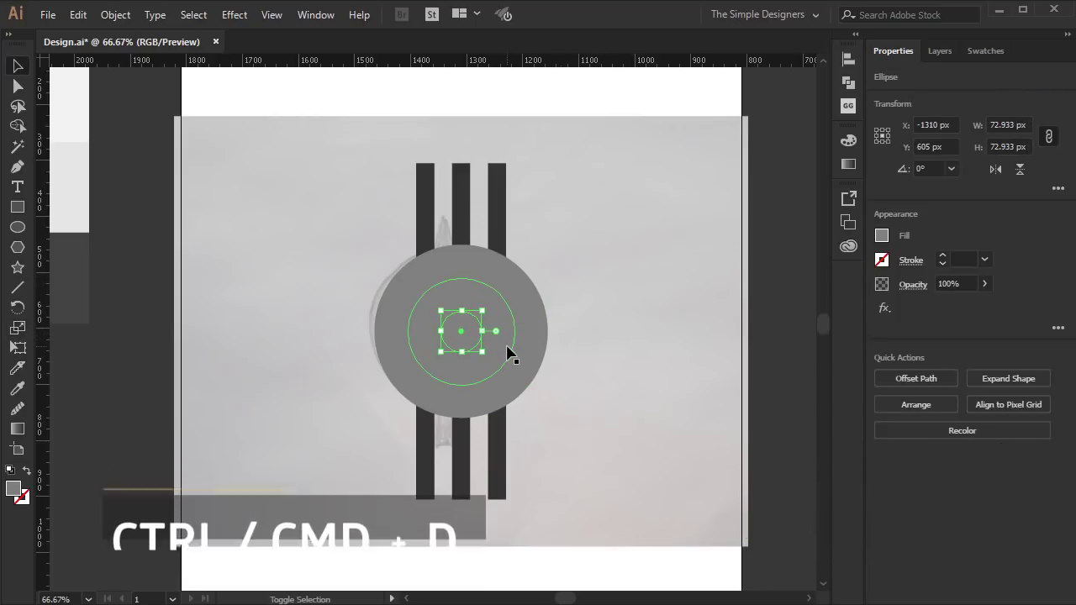
key(ctrl+z)
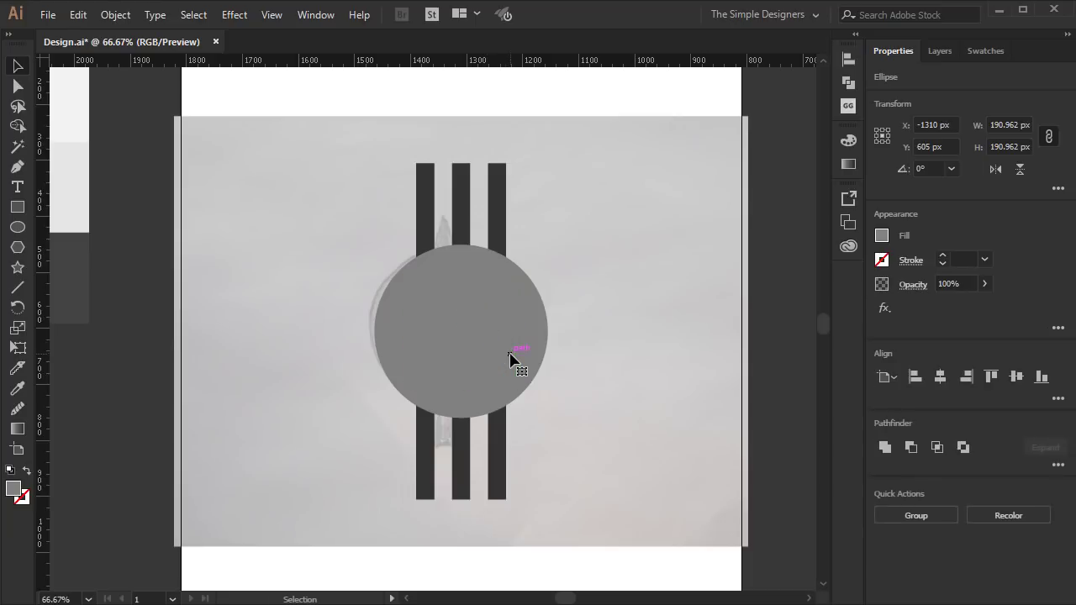
Step: Fill the small inner circle red
click(466, 353)
click(939, 51)
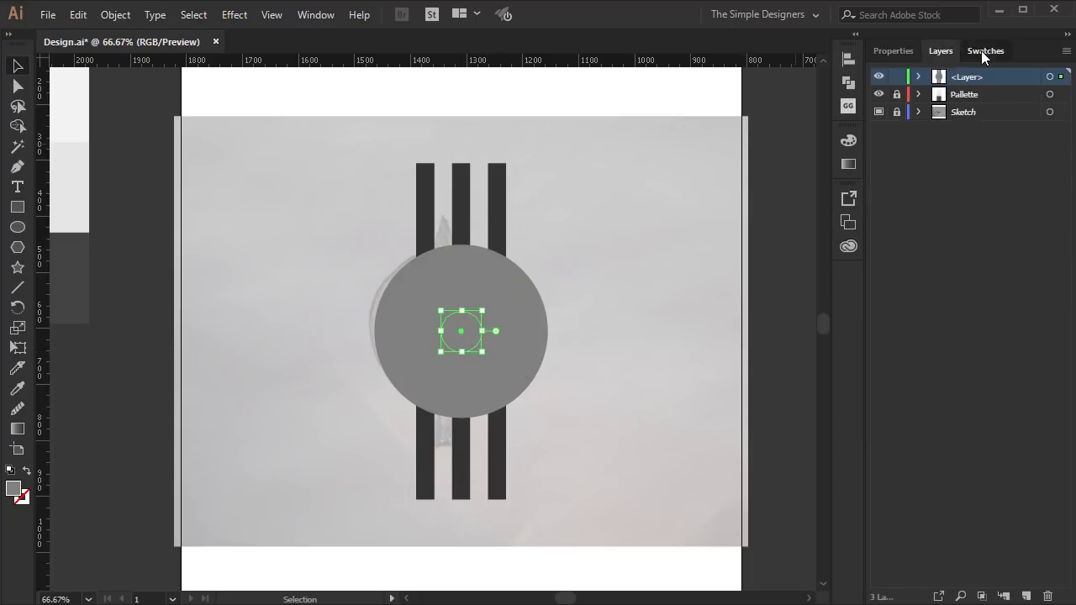
click(981, 50)
click(976, 108)
Step: Place red circle copies above and below along the centre bar, and duplicate the grey circle downward
mouse_move(455, 352)
mouse_down()
mouse_move(455, 412)
mouse_move(487, 391)
mouse_up()
drag(458, 330, 479, 239)
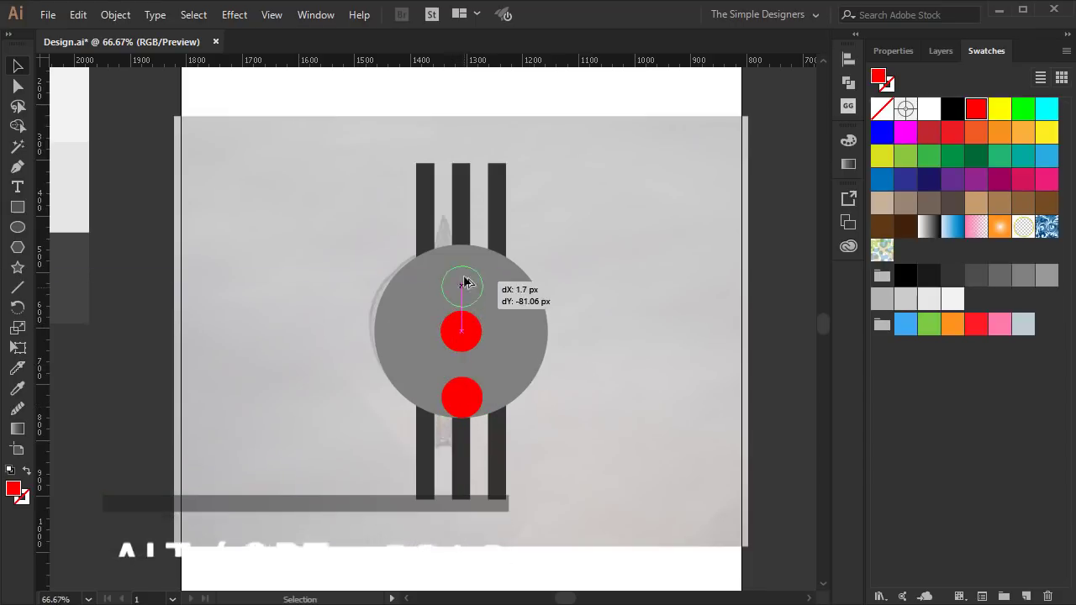
mouse_move(461, 334)
mouse_down()
mouse_move(461, 447)
mouse_move(461, 438)
mouse_up()
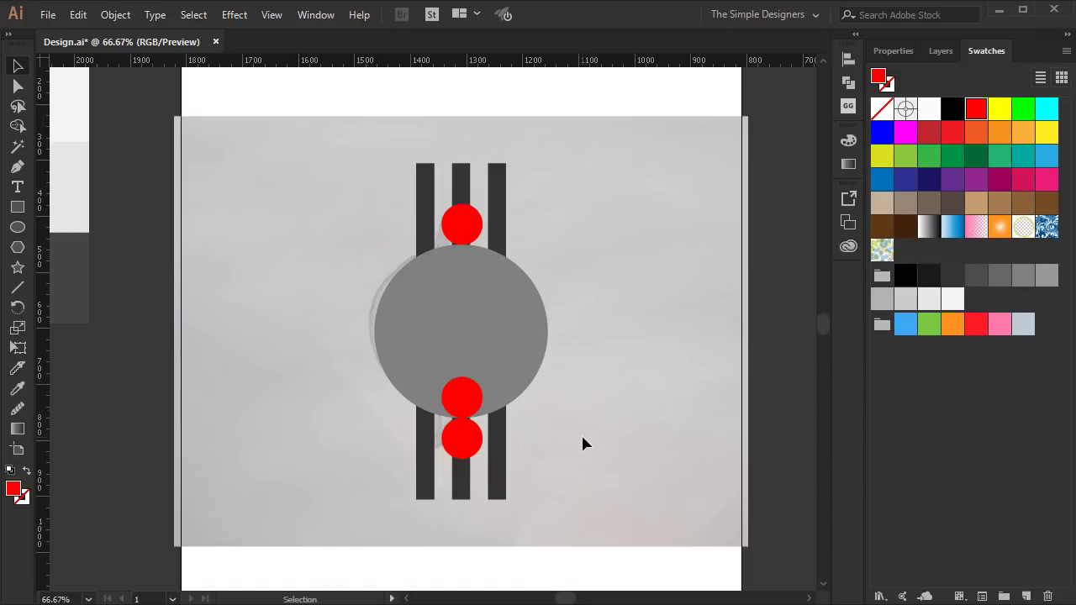
drag(496, 347, 494, 465)
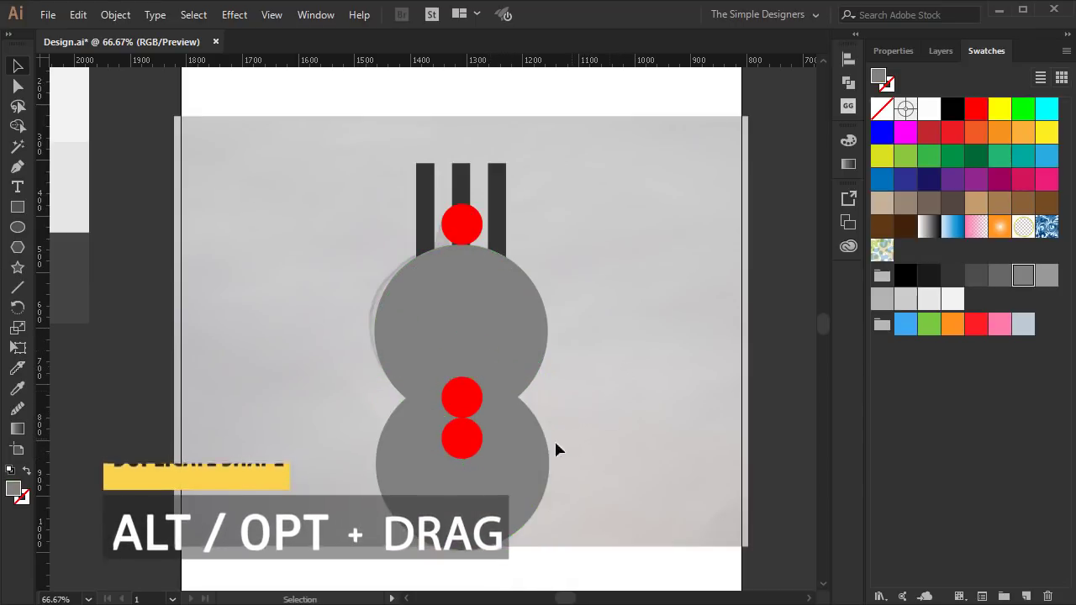
Step: Fill the lower grey circle lighter grey, copy it upward, and delete the extra red circles
click(1046, 277)
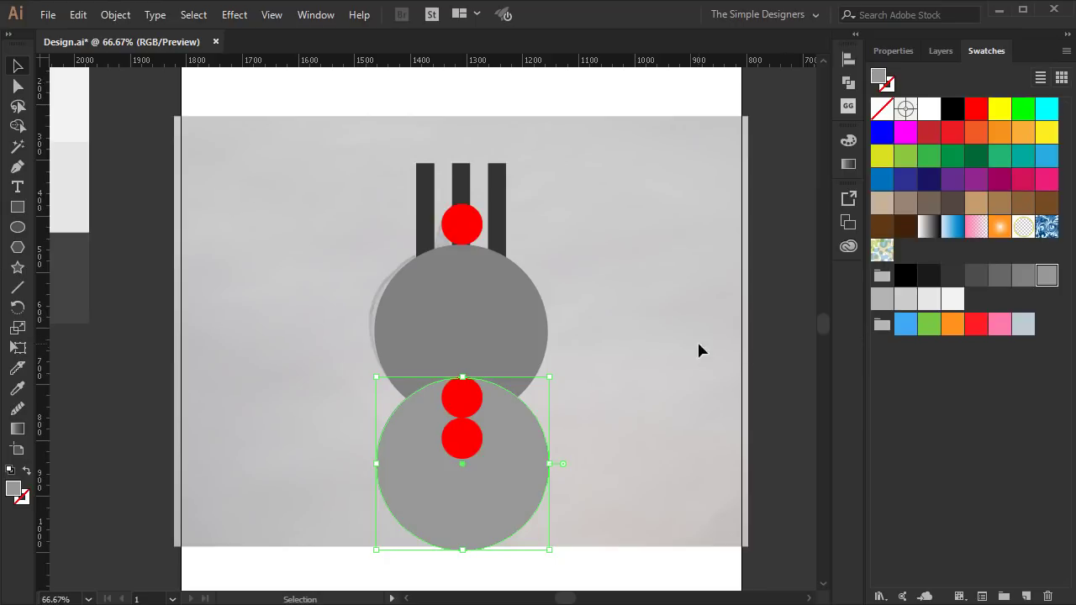
drag(488, 341, 489, 382)
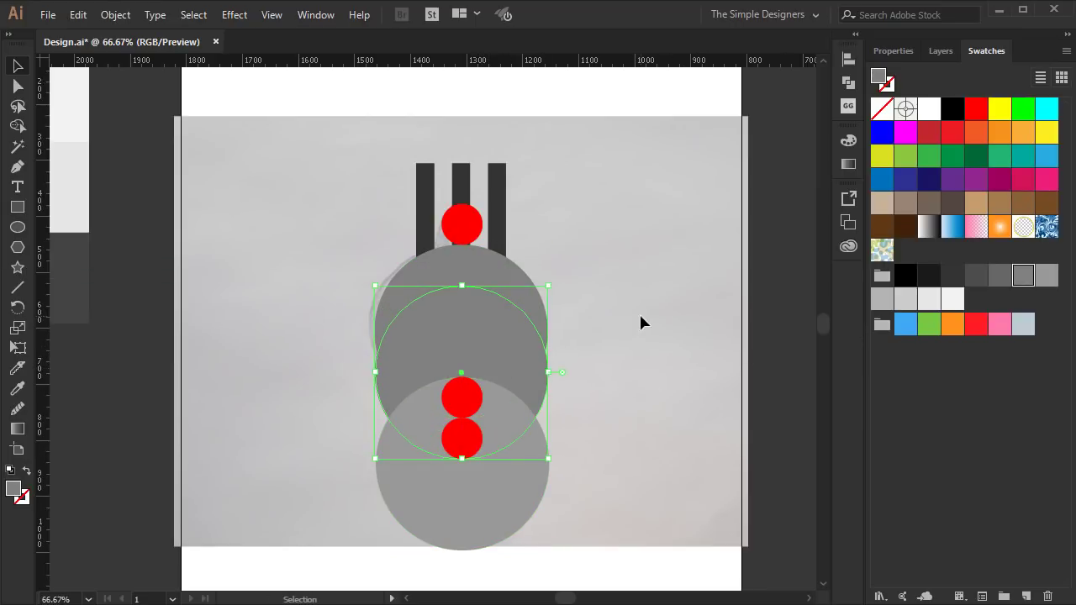
key(Delete)
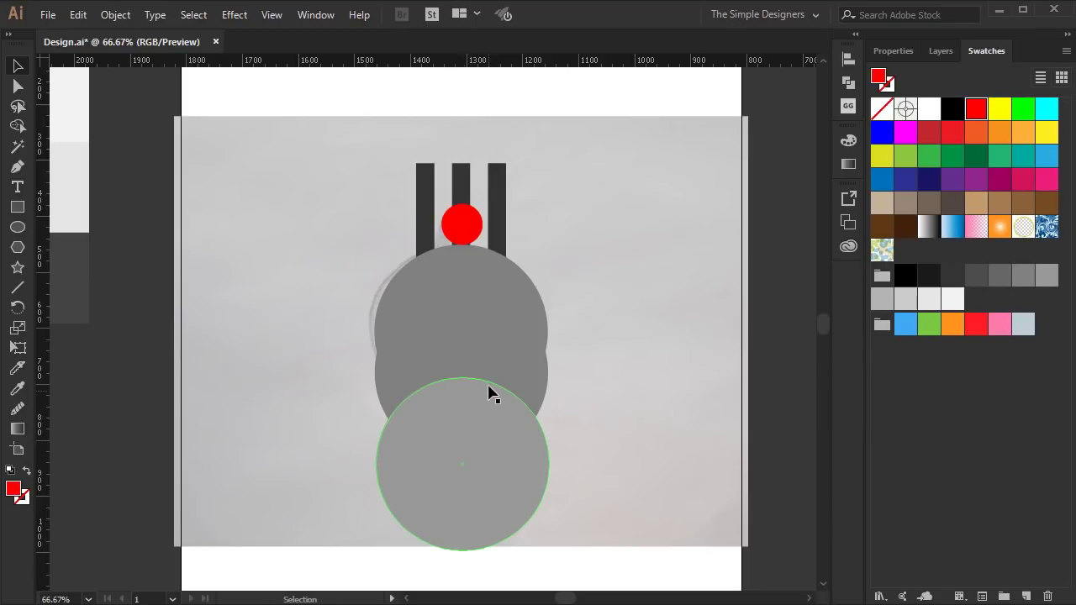
Step: Lower the top grey circle's opacity so the sketch shows through
click(541, 360)
click(898, 52)
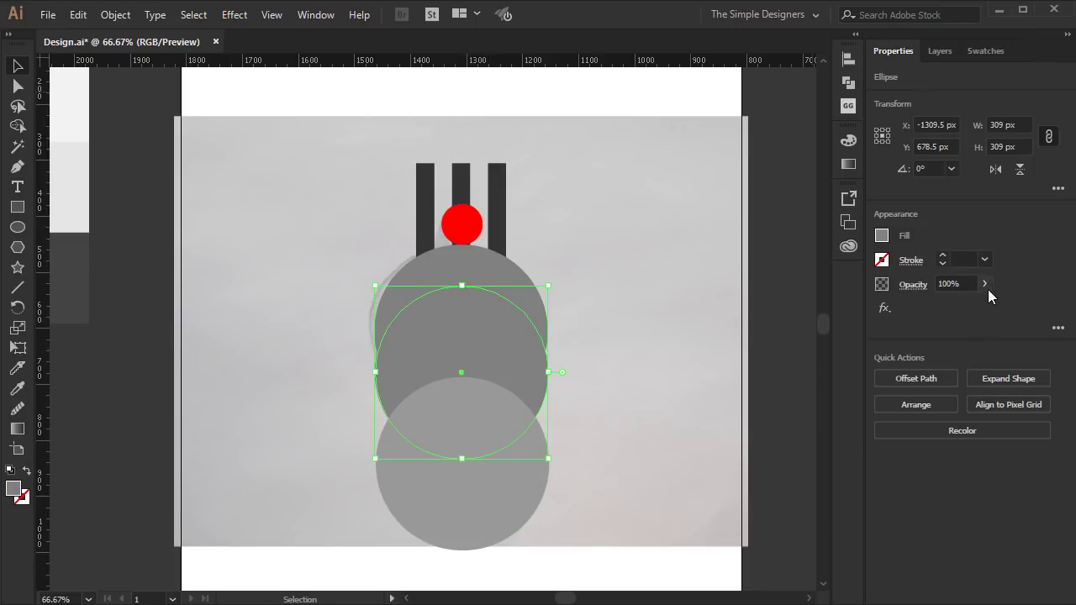
click(671, 327)
click(538, 302)
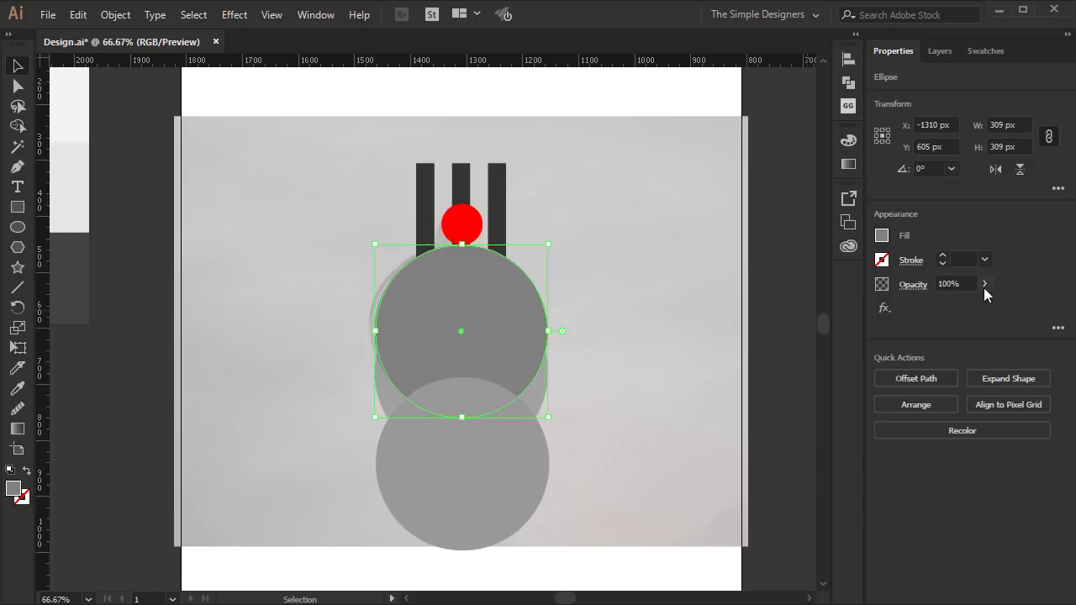
click(699, 284)
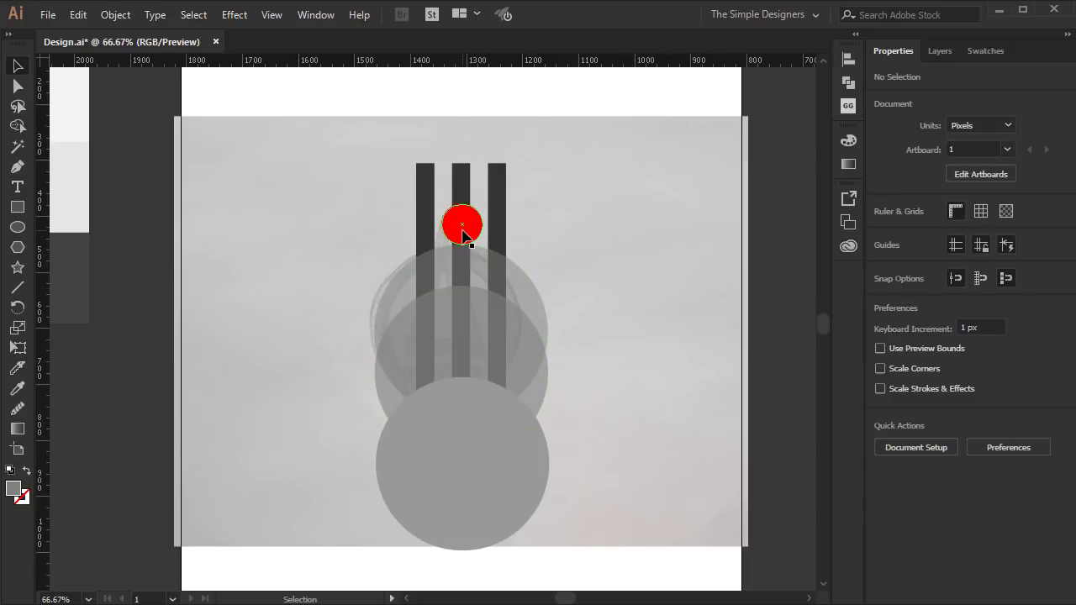
Step: Use Shape Builder to remove the middle bar piece below the upper circle
click(469, 180)
click(531, 343)
click(465, 180)
shift+click(542, 405)
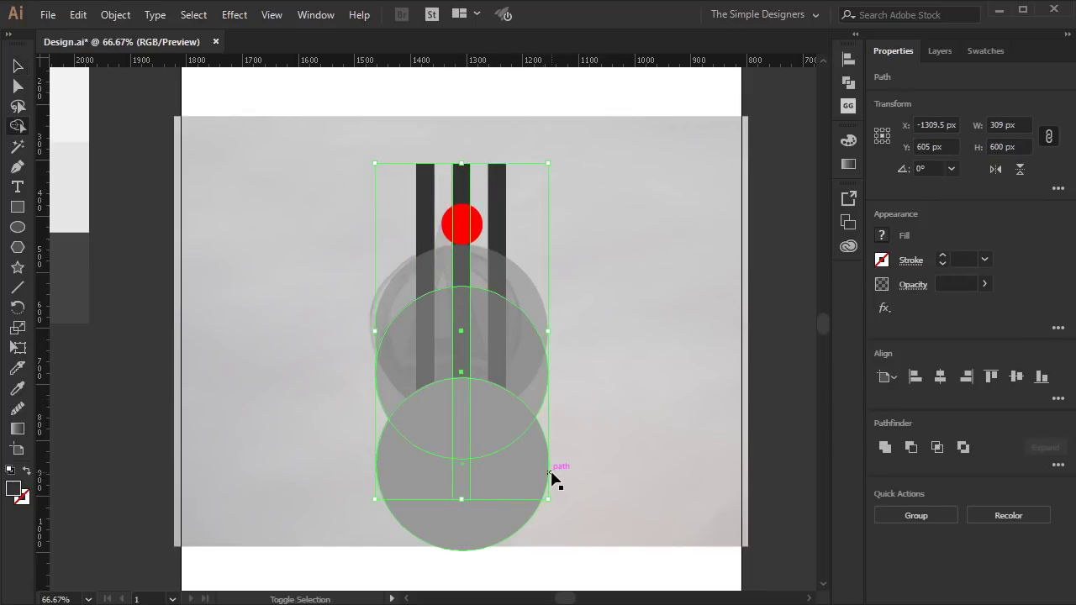
key(shift+m)
alt+click(462, 483)
key(v)
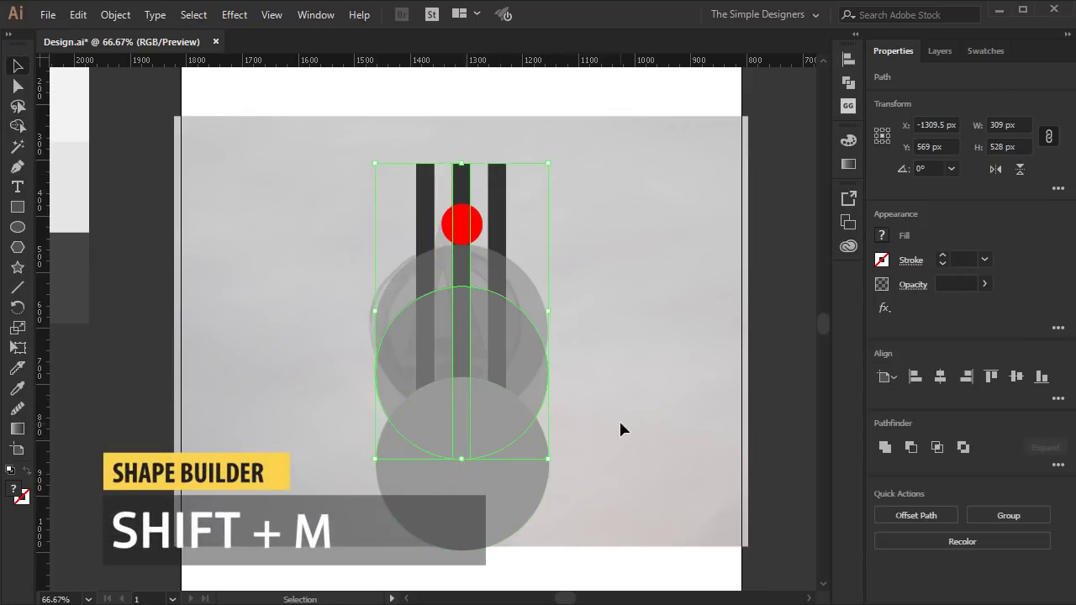
click(619, 430)
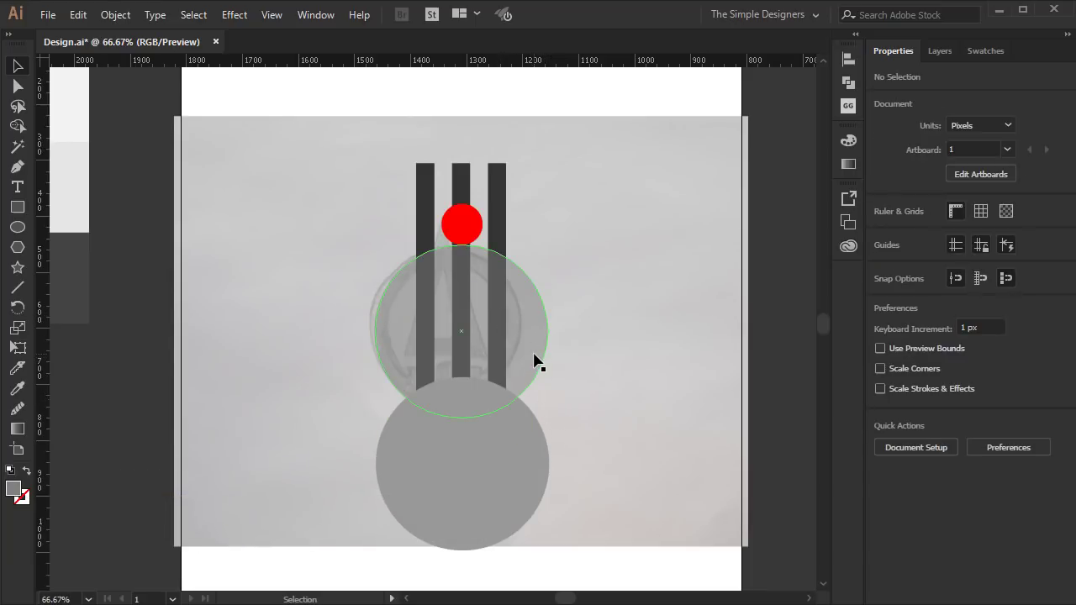
Step: Add a stroke to the upper circle and begin setting its weight
click(534, 360)
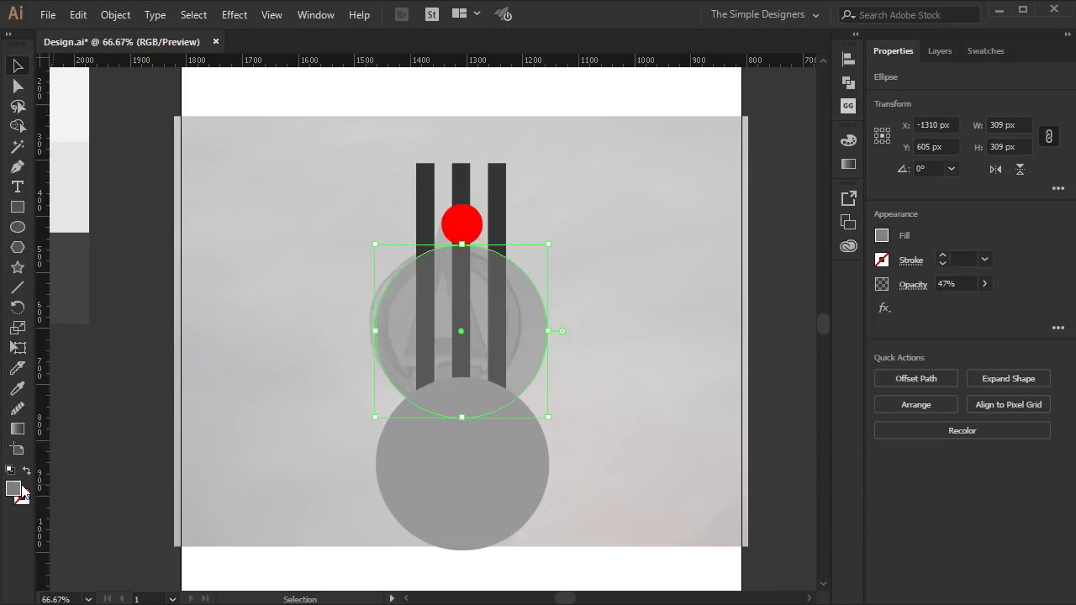
click(943, 256)
click(973, 257)
text(32)
Step: Give the upper circle a 32 pt stroke aligned to the outside
key(Return)
click(910, 261)
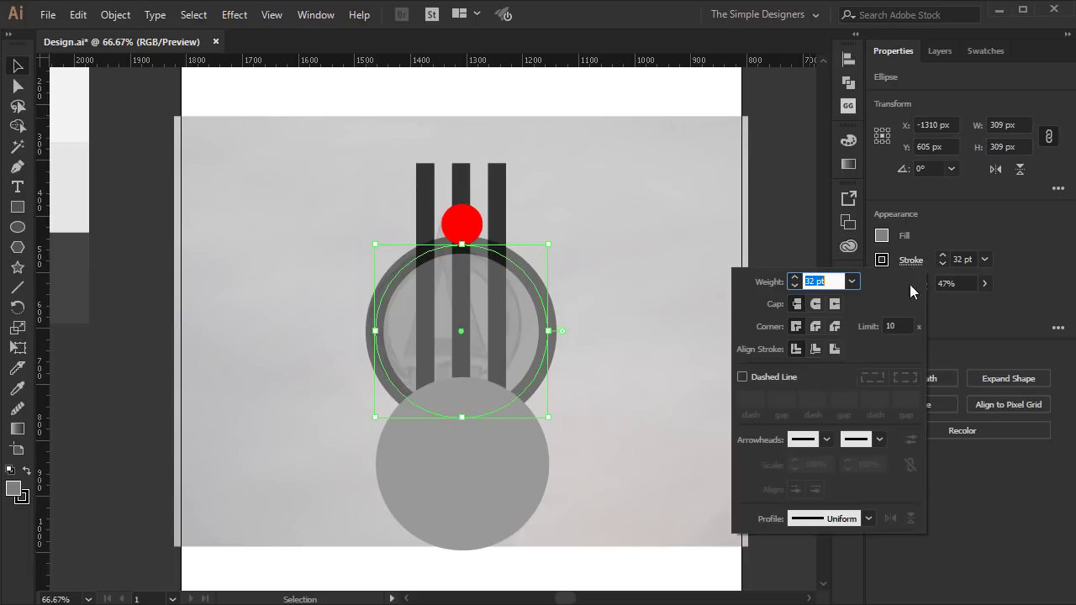
click(821, 349)
click(837, 349)
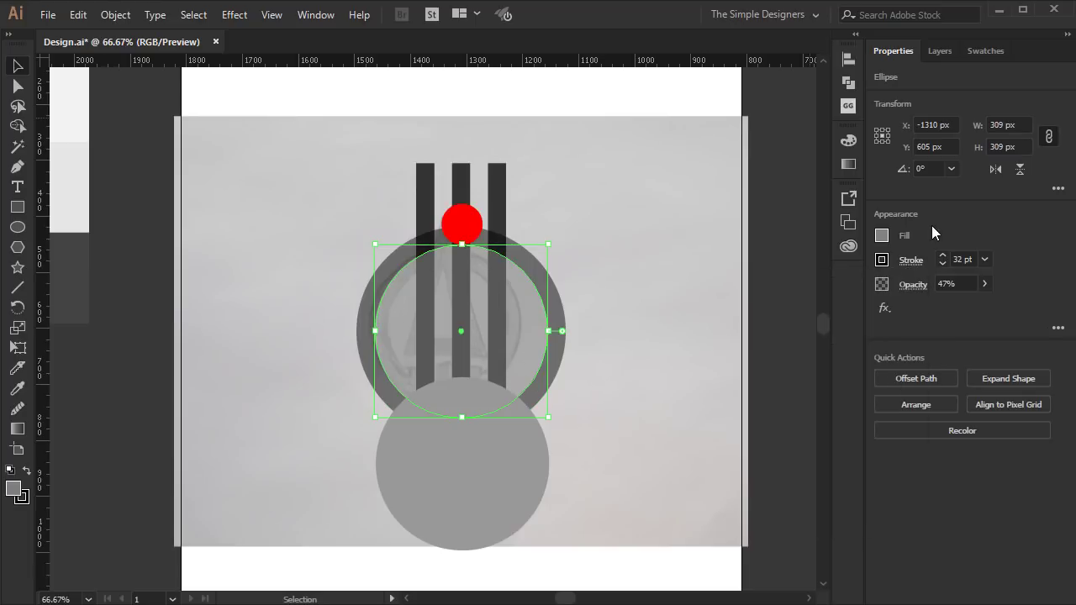
Step: Eyedrop the upper ring's appearance onto the lower circle, then select both circles
click(515, 461)
key(i)
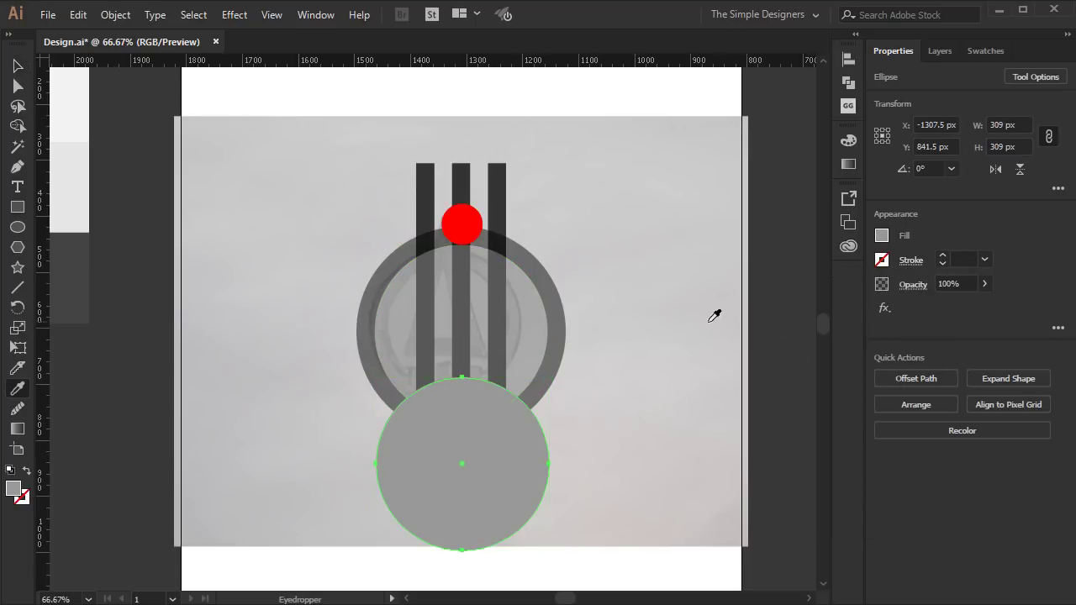
click(556, 318)
key(v)
shift+click(518, 339)
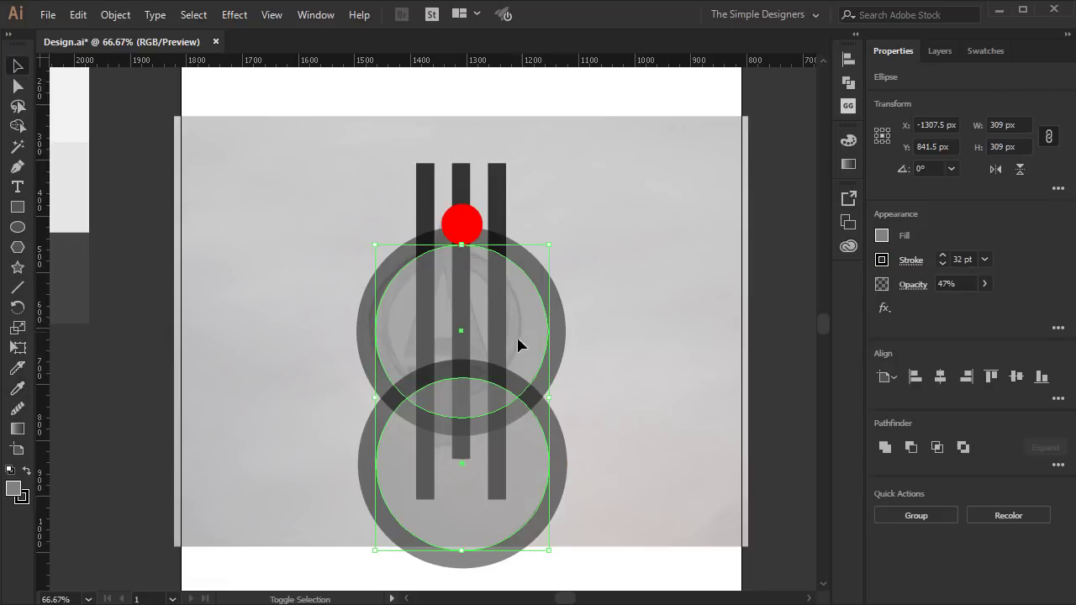
double_click(12, 489)
click(990, 213)
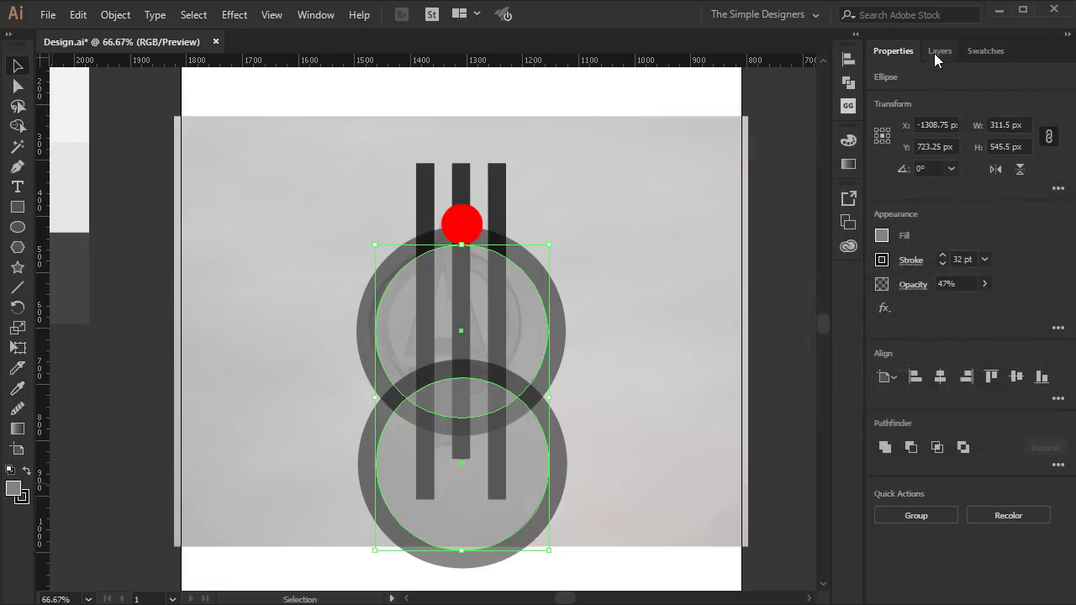
click(983, 52)
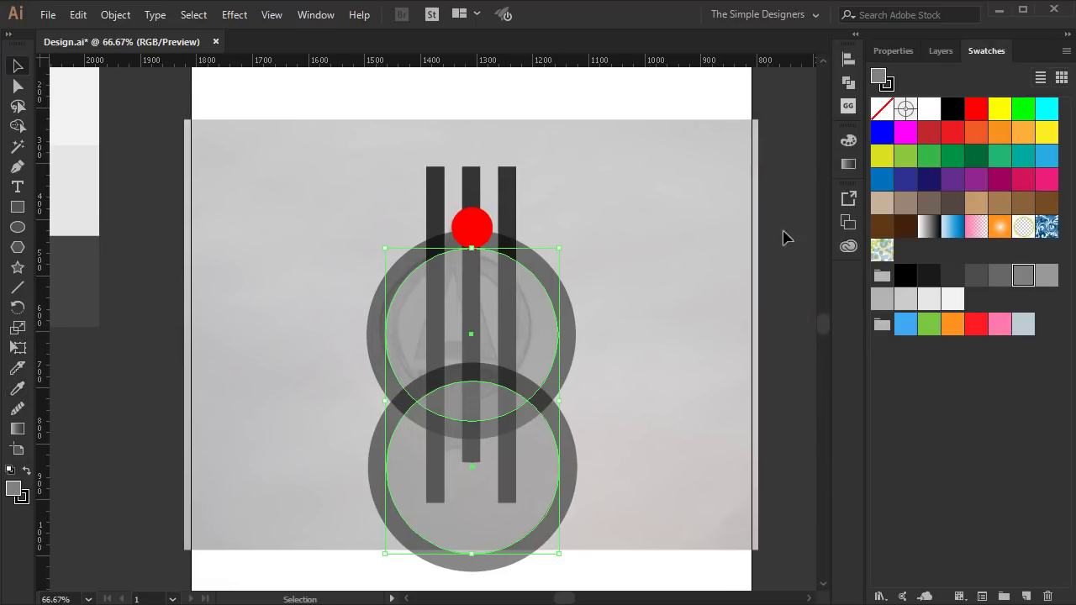
Step: Set both circles' fill to None and offset the lower circle's path by 32 px
click(879, 112)
click(671, 418)
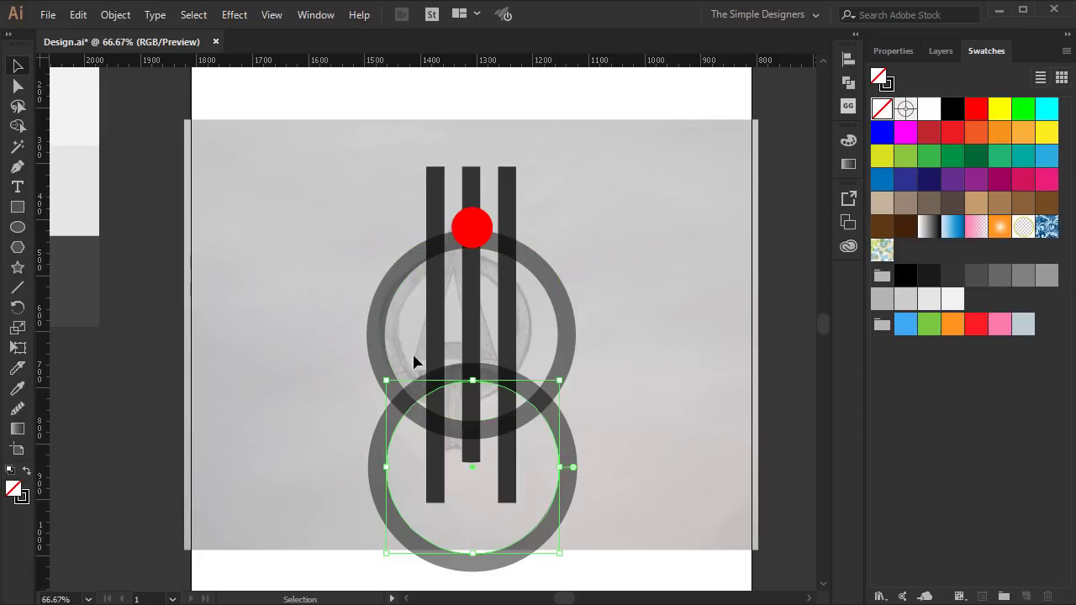
click(114, 14)
mouse_move(177, 373)
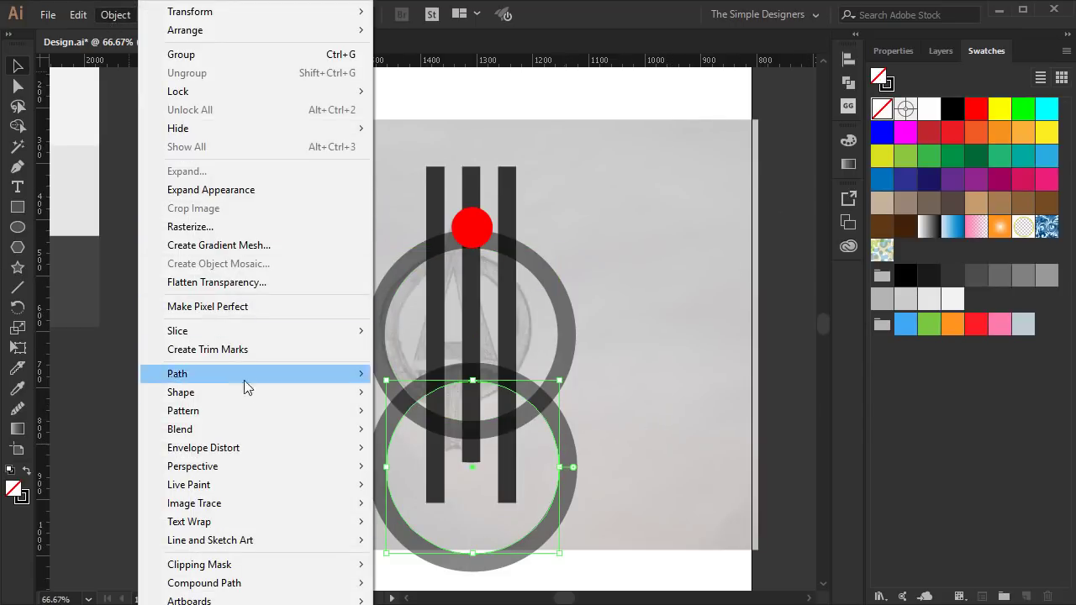
click(471, 434)
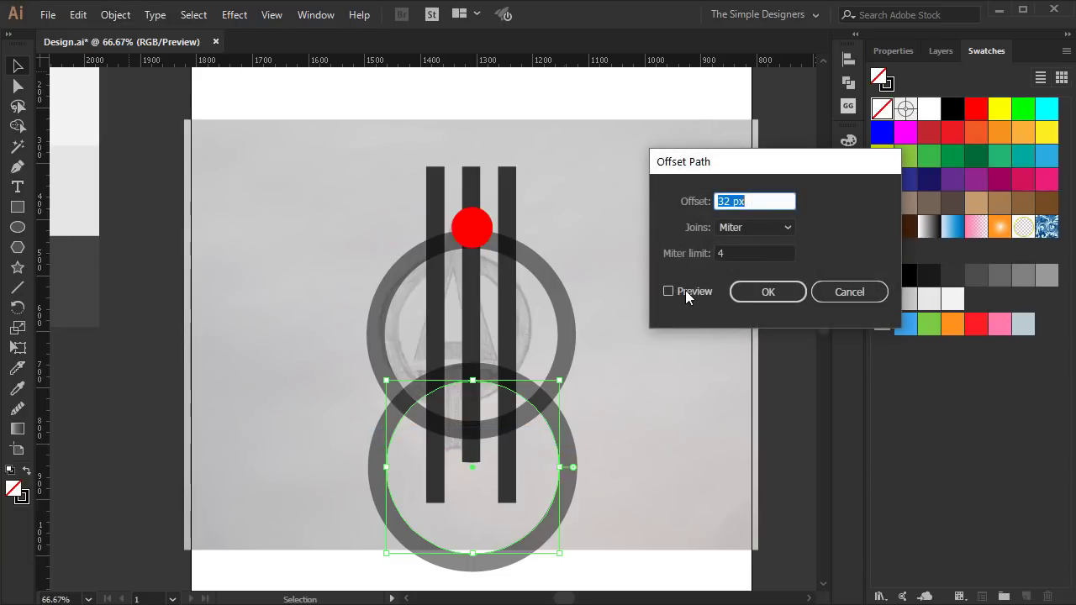
click(760, 293)
click(588, 463)
click(591, 466)
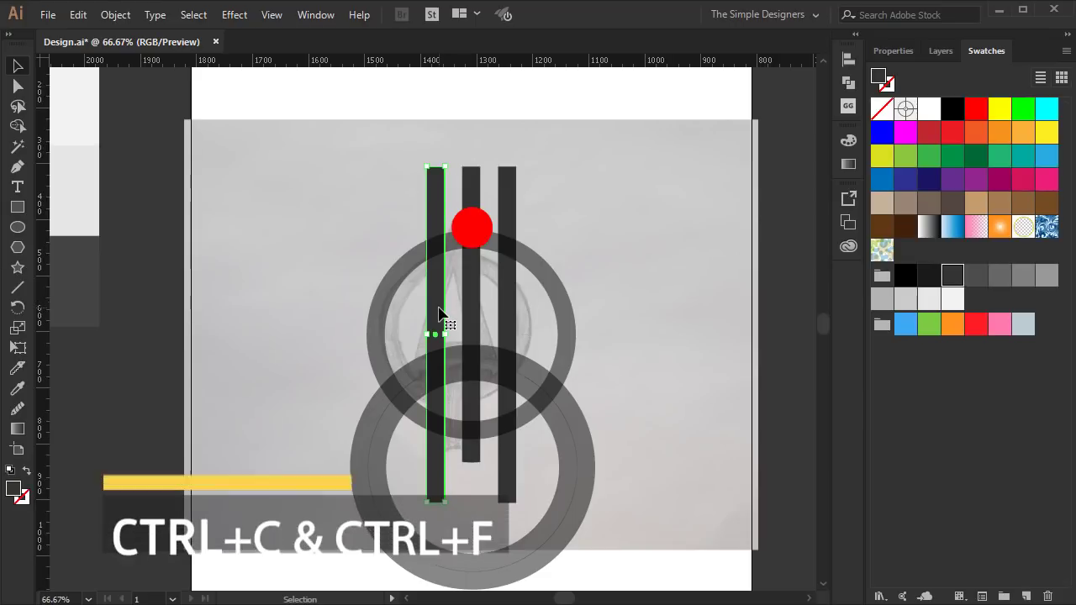
Step: Paste a copy of the left bar in front and tilt it about 10 degrees
key(ctrl+c)
key(ctrl+f)
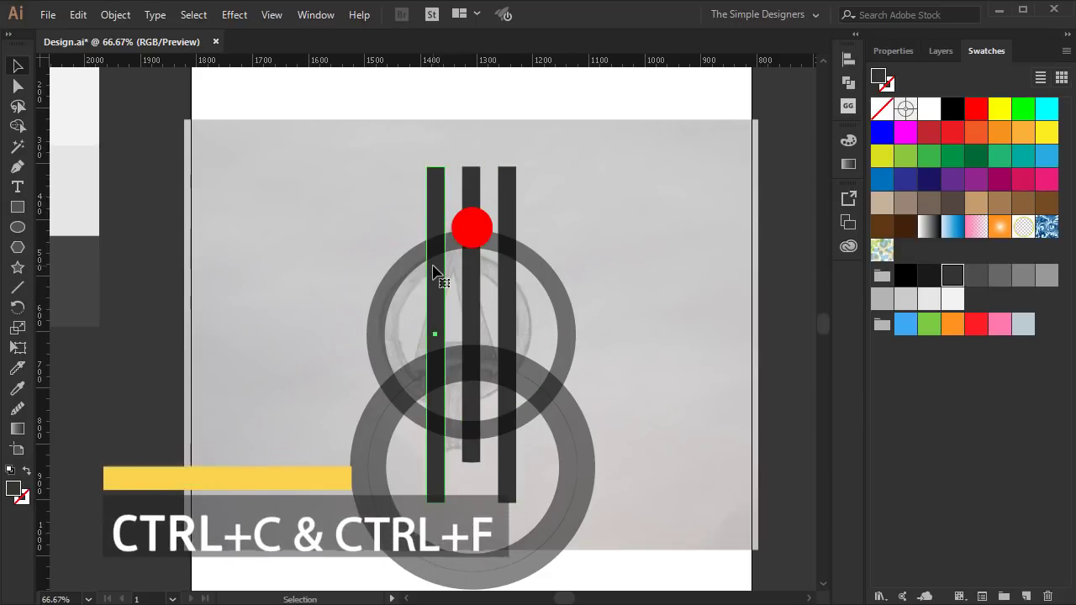
shift+click(476, 311)
scroll(448, 323, up, 1)
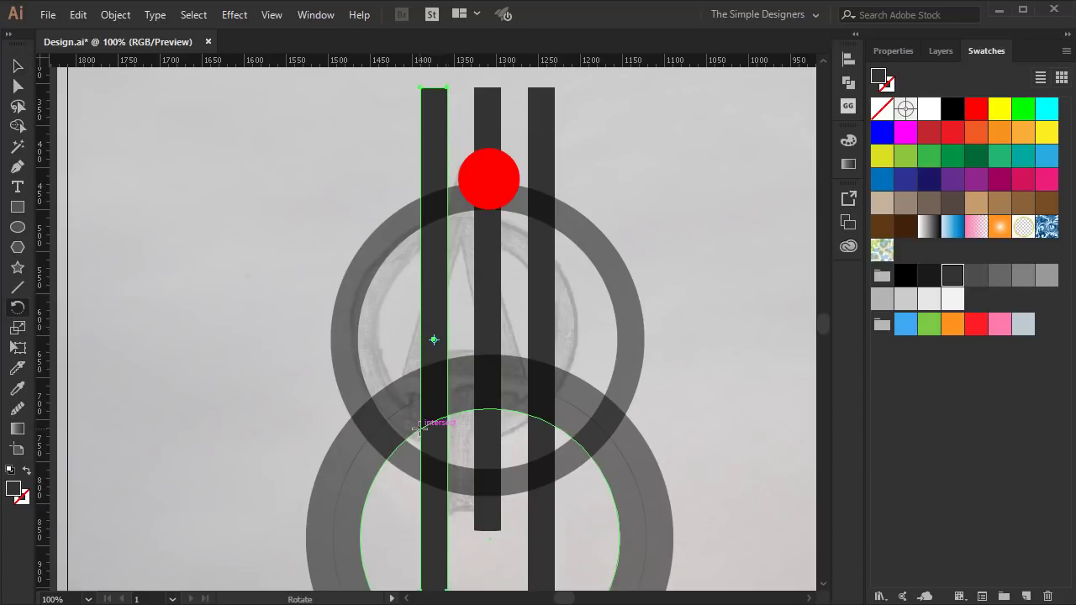
drag(443, 92, 502, 105)
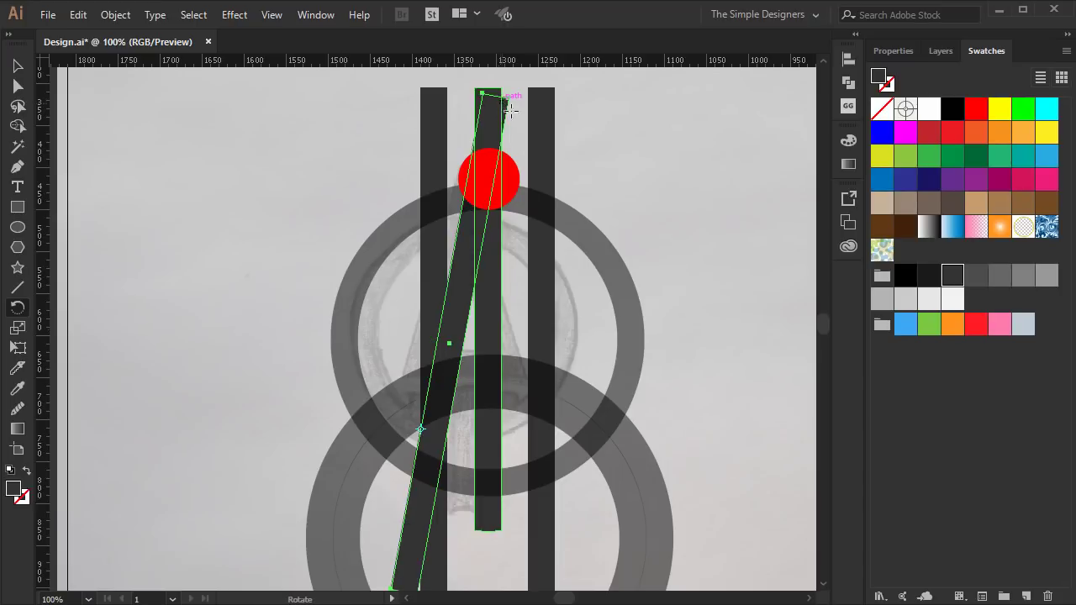
Step: Mirror a copy of the tilted bar across the A's vertical centre line
key(o)
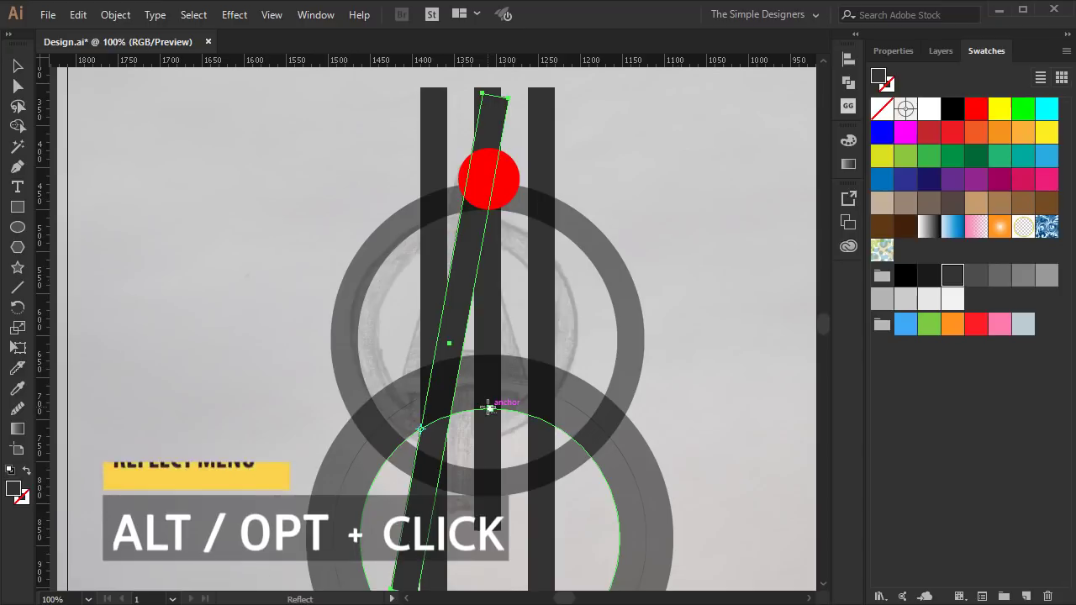
alt+click(494, 403)
click(515, 421)
key(v)
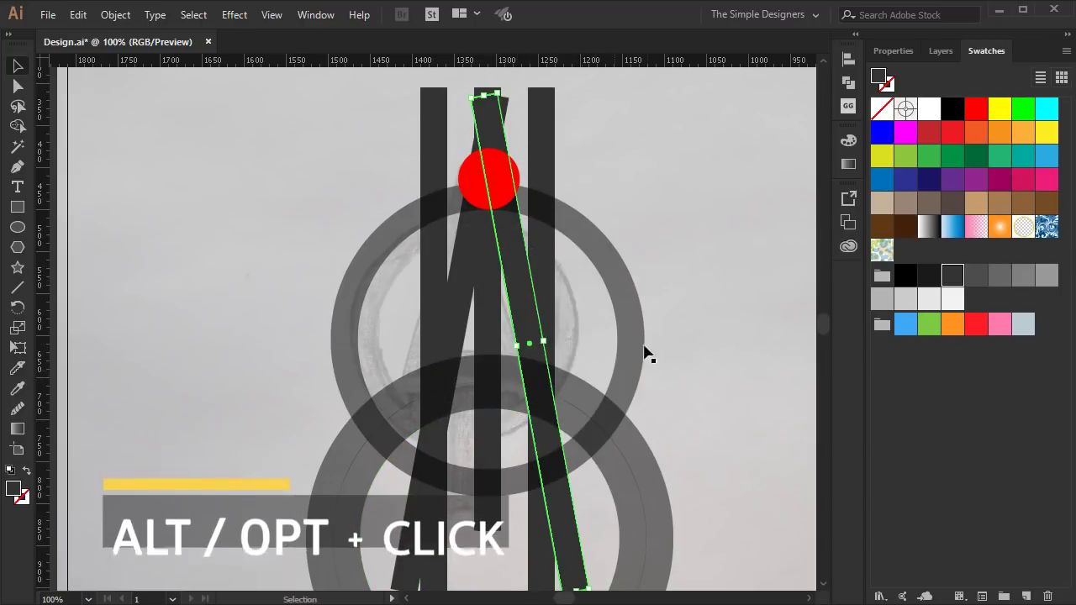
click(719, 308)
key(ctrl+minus)
click(680, 427)
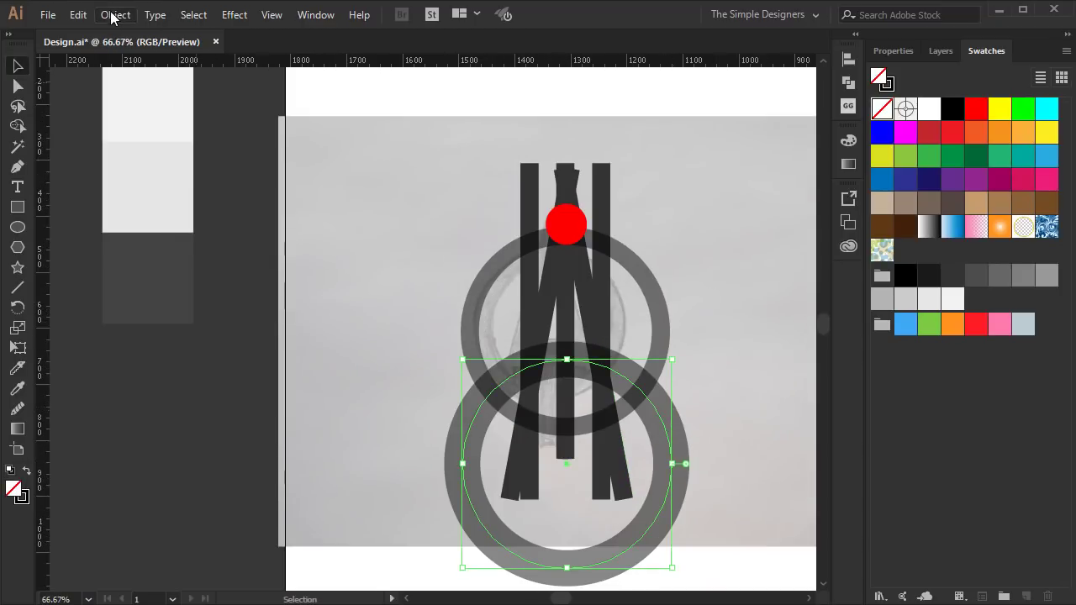
Step: Expand the appearance of the upper and lower rings into filled shapes
click(115, 15)
click(184, 189)
click(679, 414)
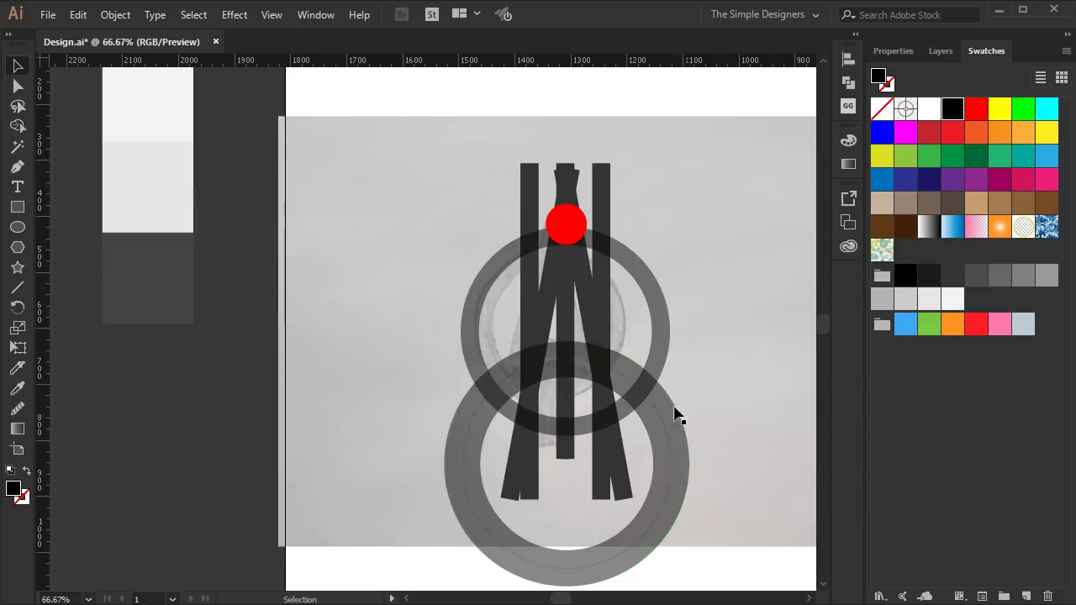
click(649, 417)
click(115, 14)
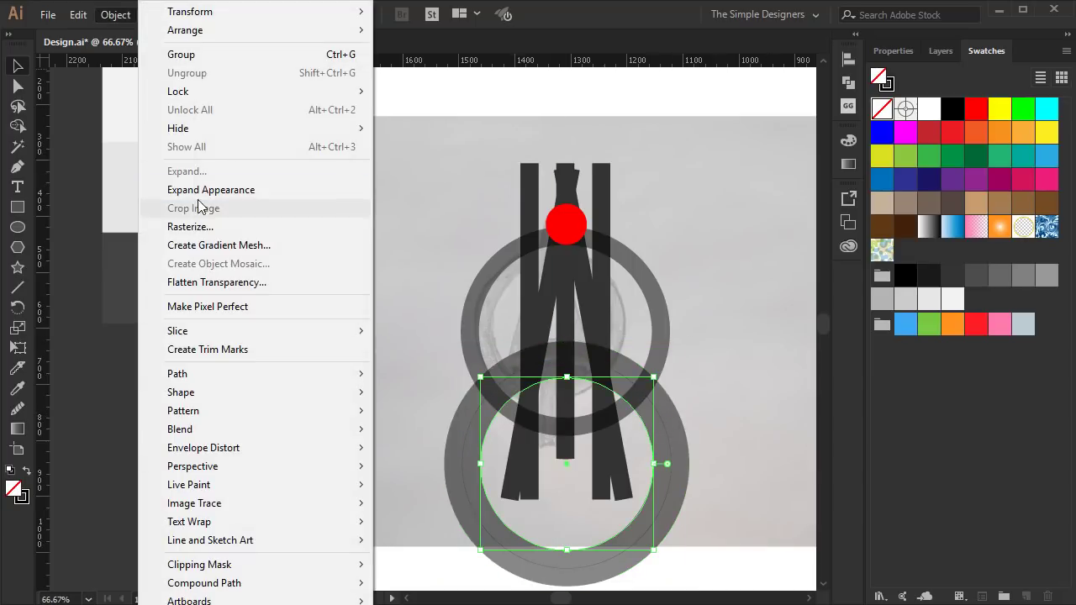
click(201, 191)
click(679, 340)
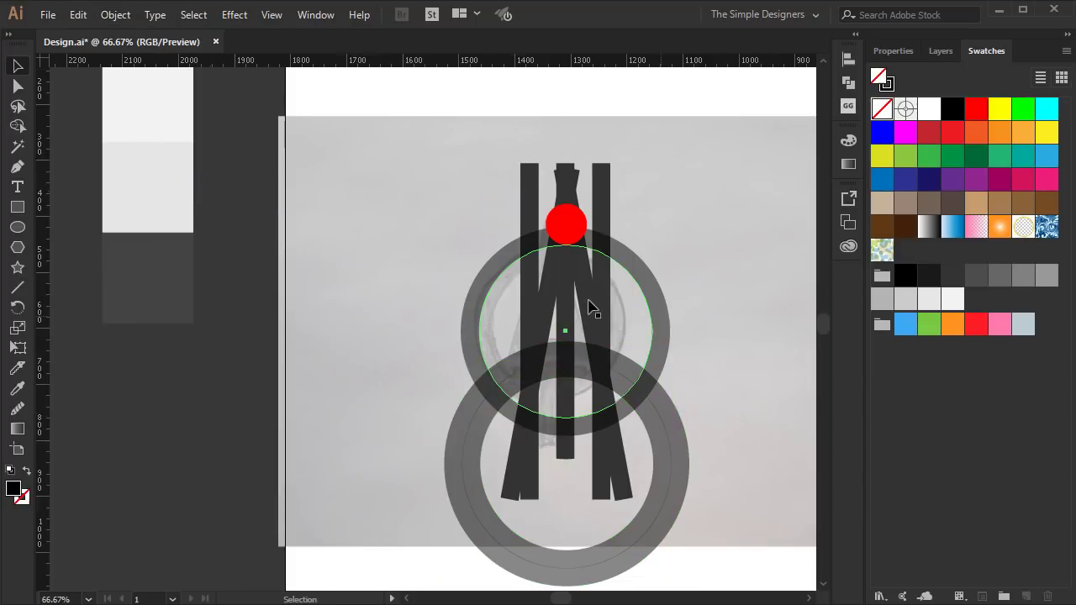
click(115, 14)
click(194, 185)
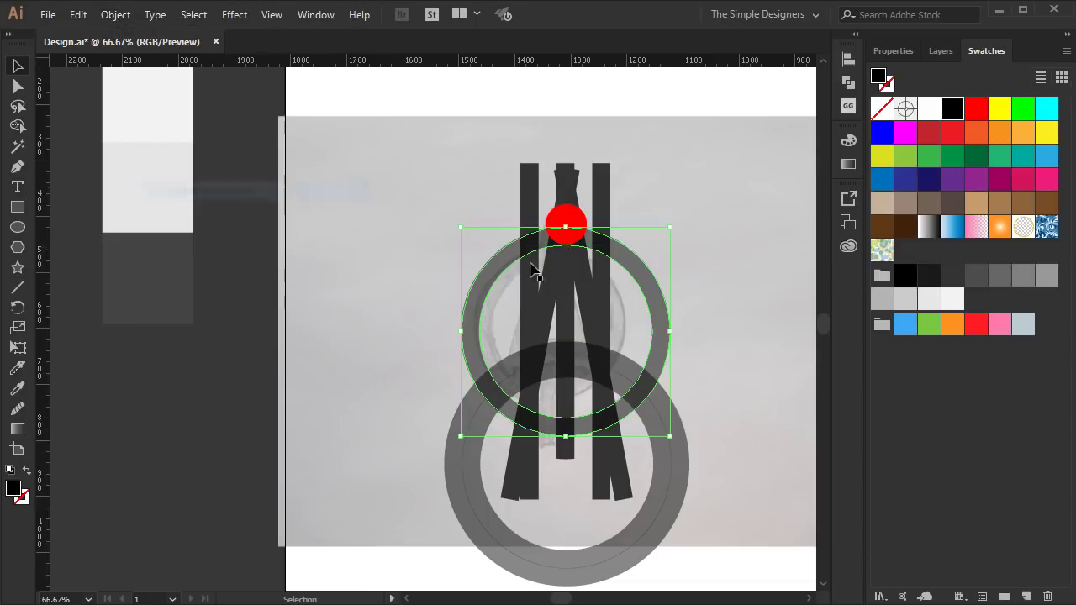
click(764, 292)
Step: Make all logo shapes solid dark grey at 100% opacity
drag(745, 482, 416, 202)
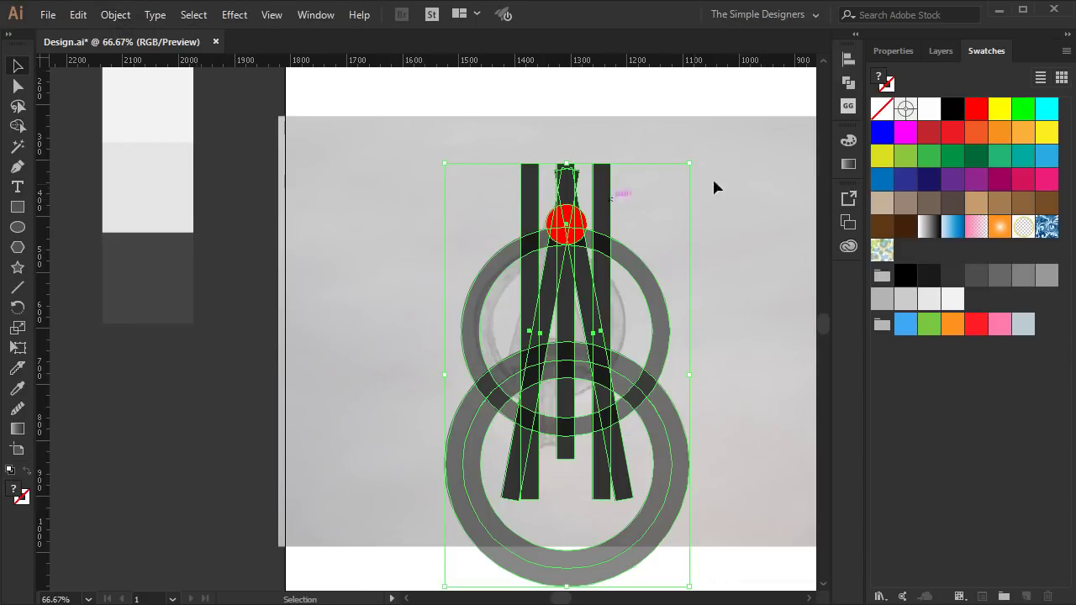
click(933, 51)
click(985, 56)
click(954, 273)
click(896, 52)
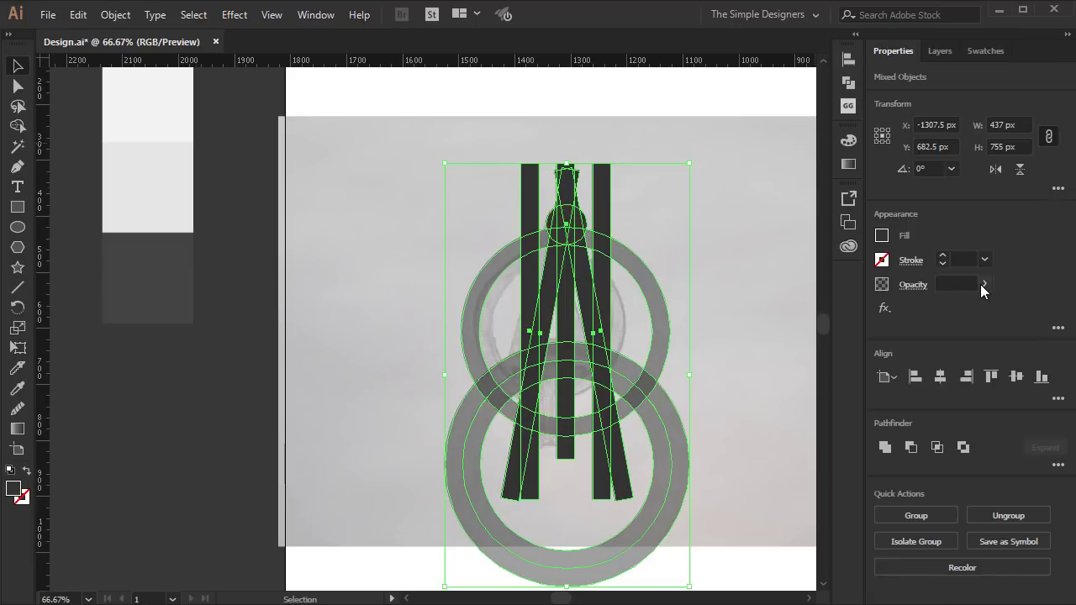
drag(922, 307, 1010, 324)
click(747, 306)
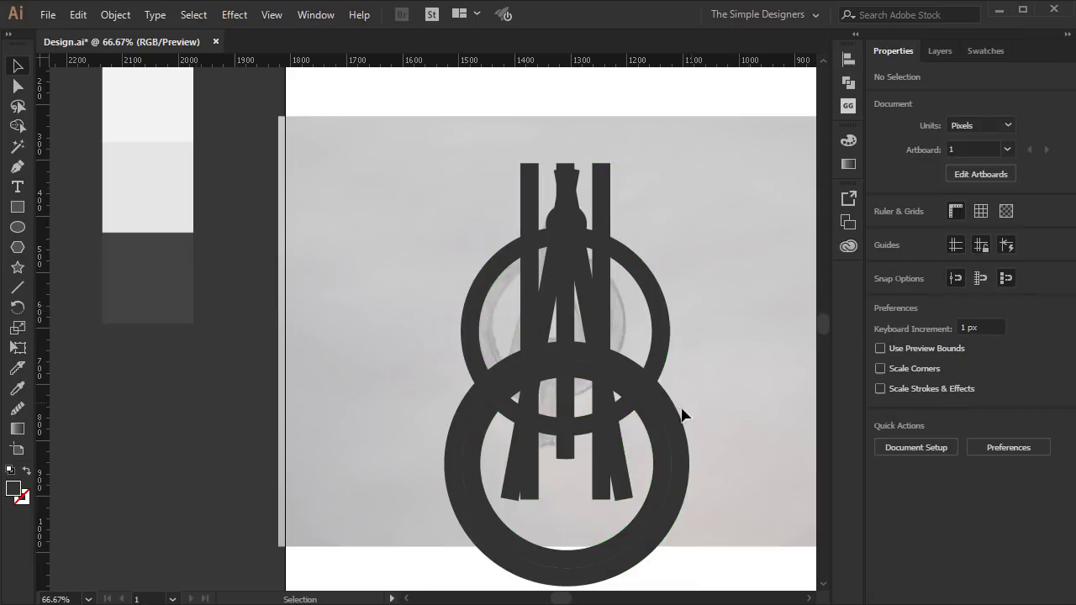
Step: Select all logo paths and merge the A's cap, top and leg pieces with Shape Builder
drag(752, 460, 373, 210)
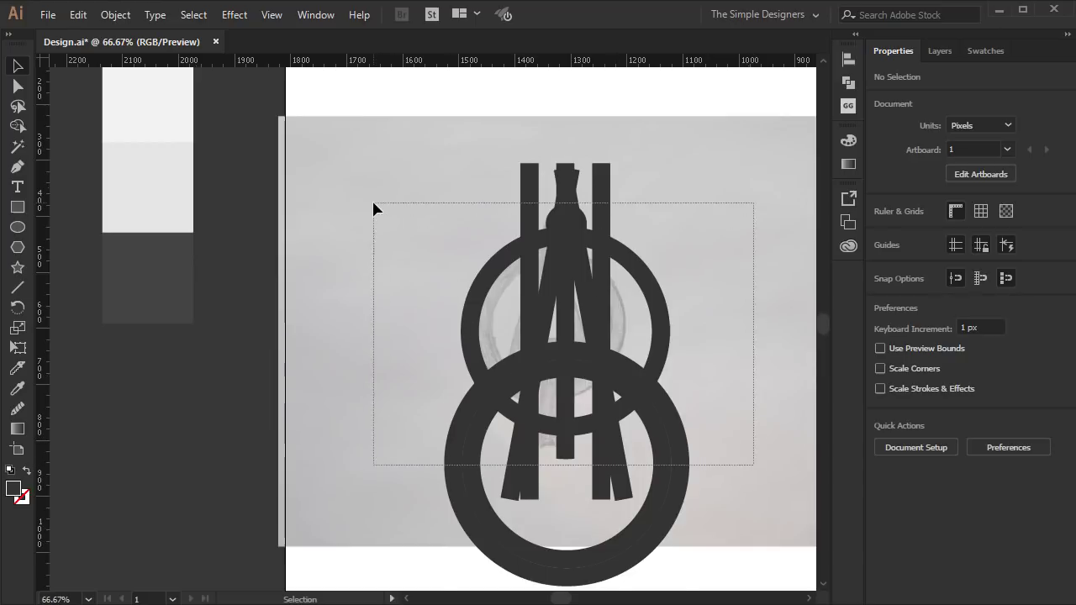
key(shift+m)
alt+scroll(576, 170, up, 5)
drag(576, 170, 625, 293)
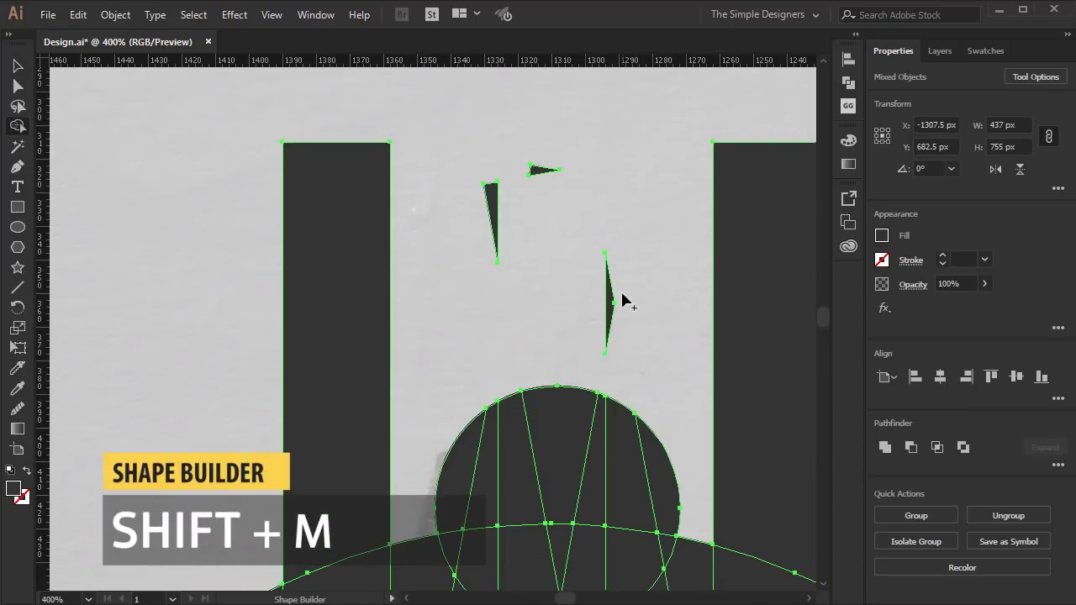
alt+scroll(590, 228, down, 2)
scroll(660, 308, down, 3)
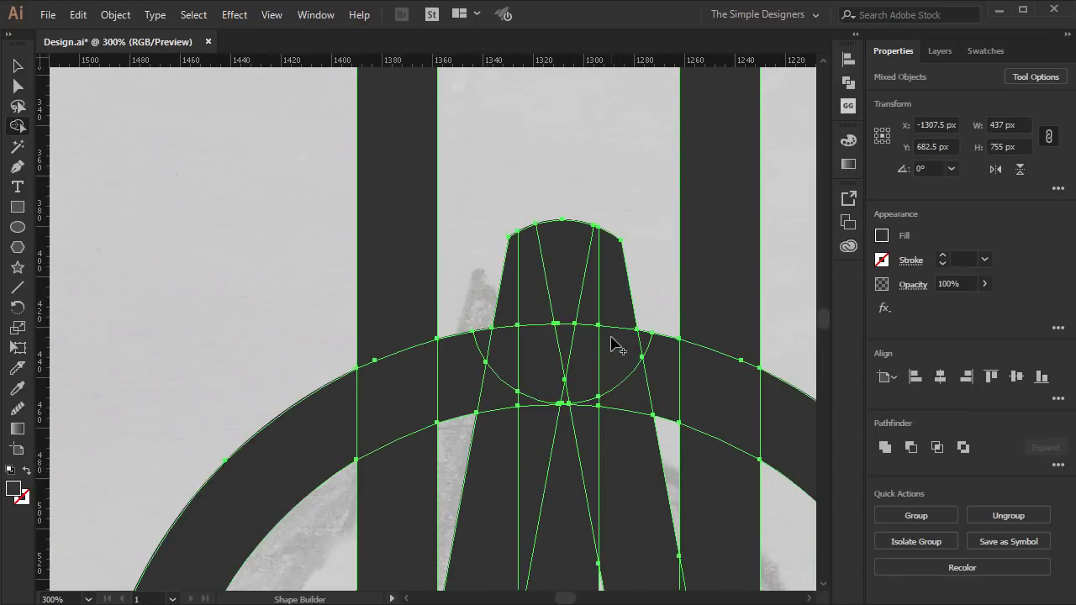
drag(622, 303, 610, 416)
scroll(563, 290, down, 3)
drag(547, 185, 563, 172)
drag(581, 353, 595, 263)
alt+scroll(605, 319, down, 1)
drag(486, 385, 471, 502)
scroll(471, 502, down, 4)
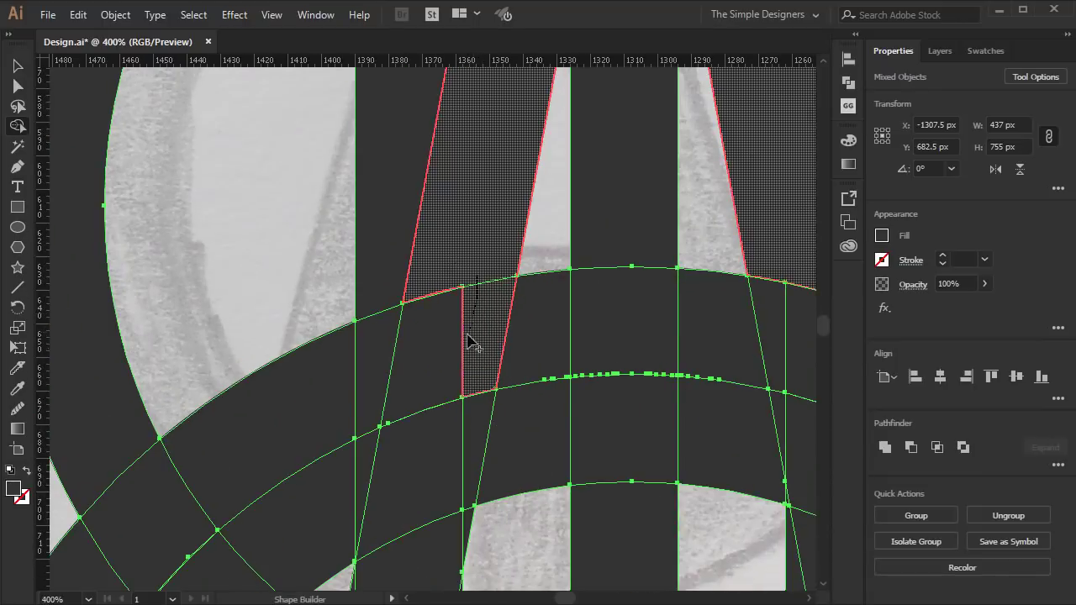
drag(476, 326, 560, 338)
Step: Merge the band pieces into one shape and delete the unwanted leg pieces on the left
scroll(588, 345, right, 2)
scroll(623, 353, up, 2)
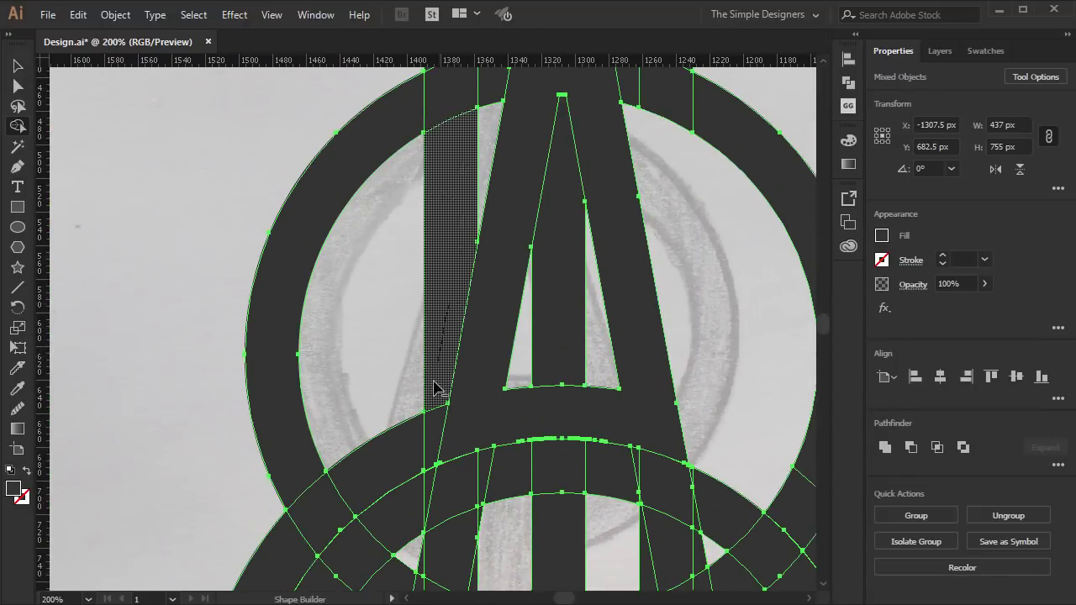
alt+scroll(743, 343, up, 1)
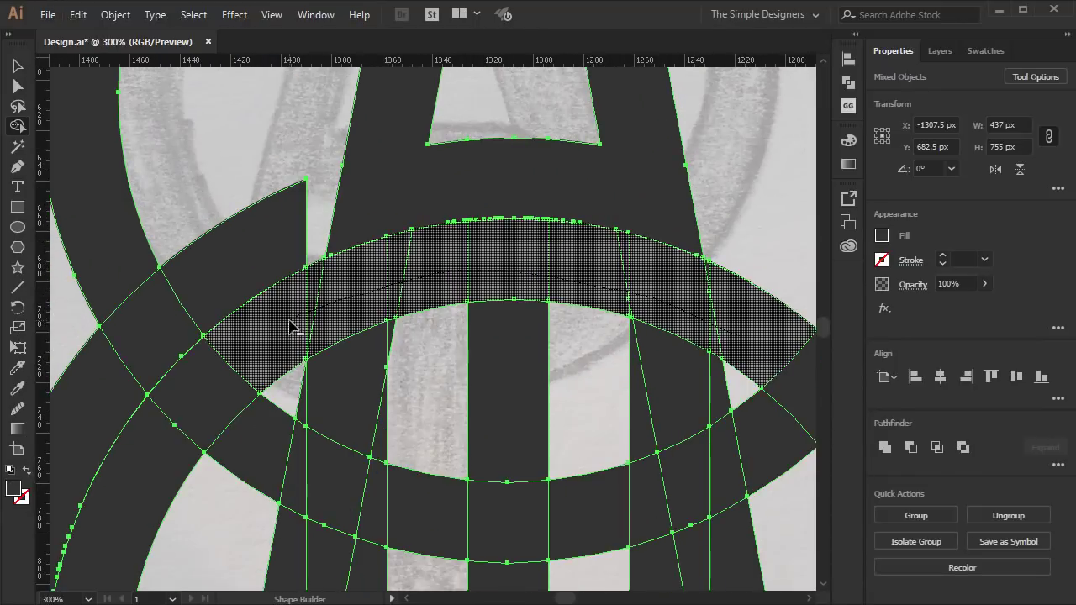
drag(743, 342, 728, 288)
alt+scroll(720, 329, up, 1)
alt+scroll(599, 336, up, 1)
alt+scroll(600, 336, down, 3)
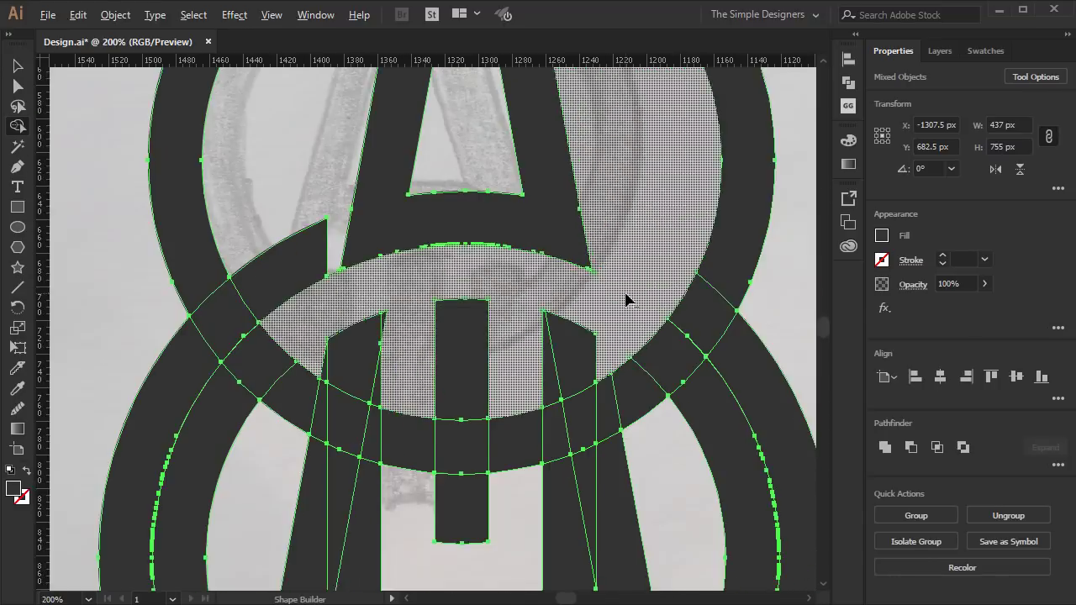
alt+scroll(463, 305, up, 1)
alt+scroll(343, 361, up, 1)
alt+scroll(366, 248, up, 1)
alt+scroll(366, 248, down, 2)
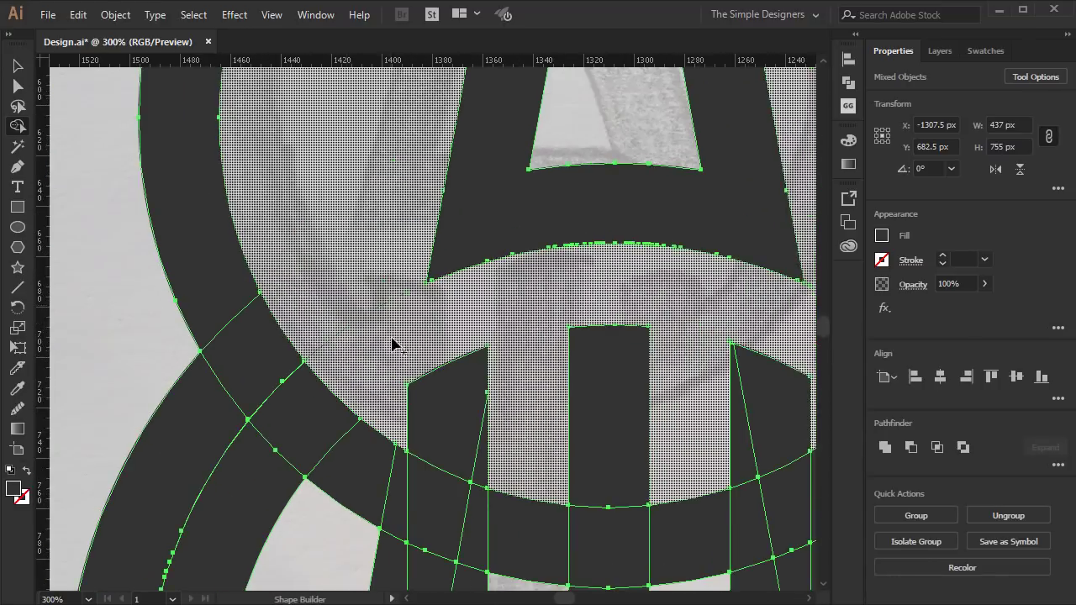
alt+scroll(392, 344, down, 2)
alt+scroll(684, 422, up, 1)
drag(691, 342, 308, 471)
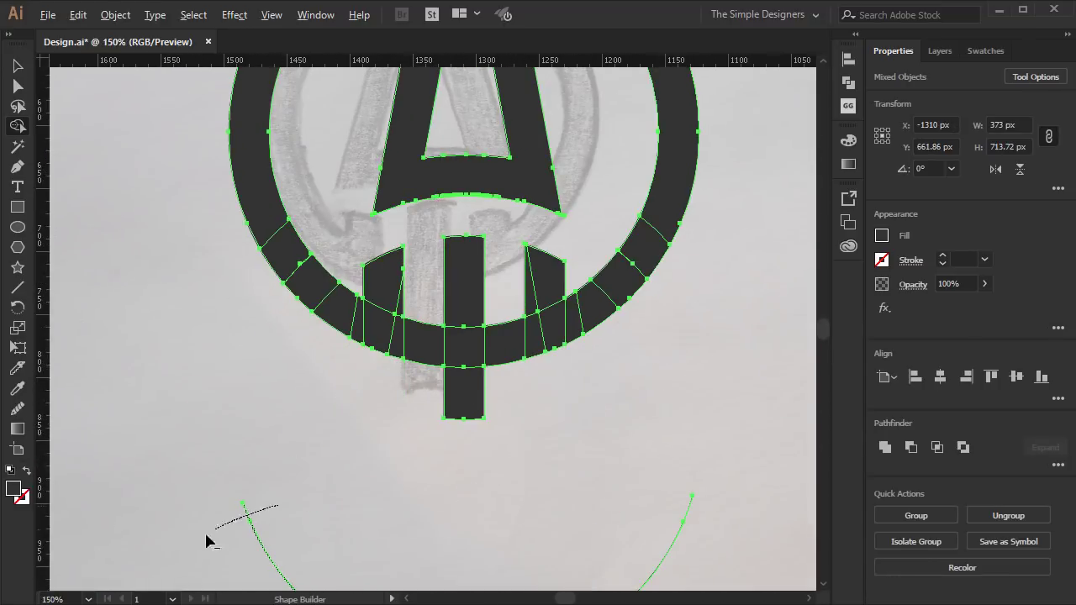
Step: Merge the right ring band into one piece and delete the stray bars above the ring
scroll(685, 477, down, 2)
alt+scroll(686, 478, up, 2)
drag(771, 217, 546, 402)
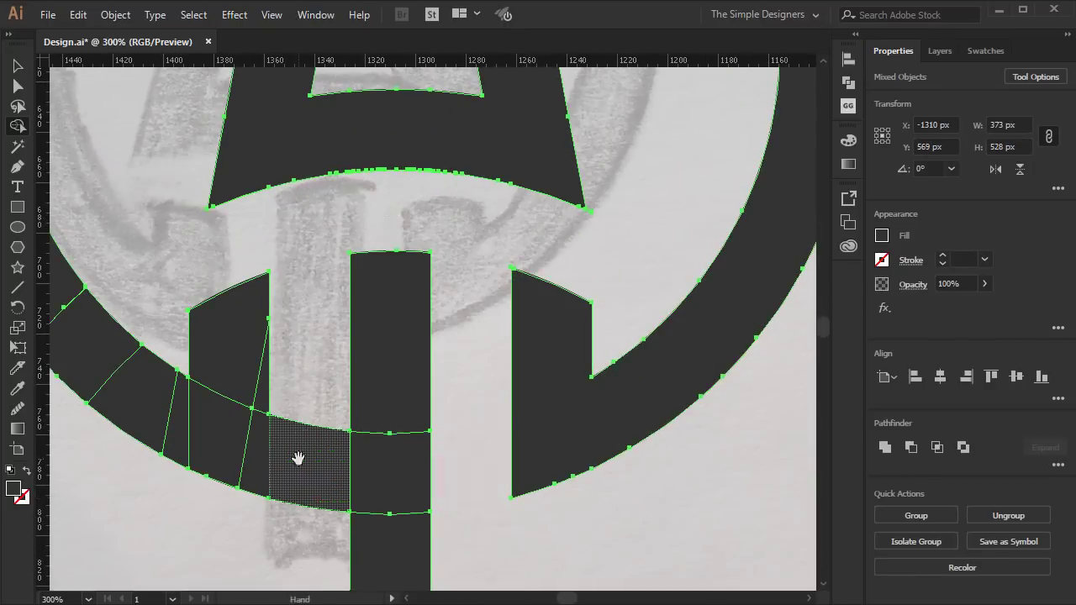
scroll(373, 373, down, 2)
drag(373, 372, 312, 288)
alt+scroll(280, 314, down, 1)
alt+scroll(516, 271, up, 1)
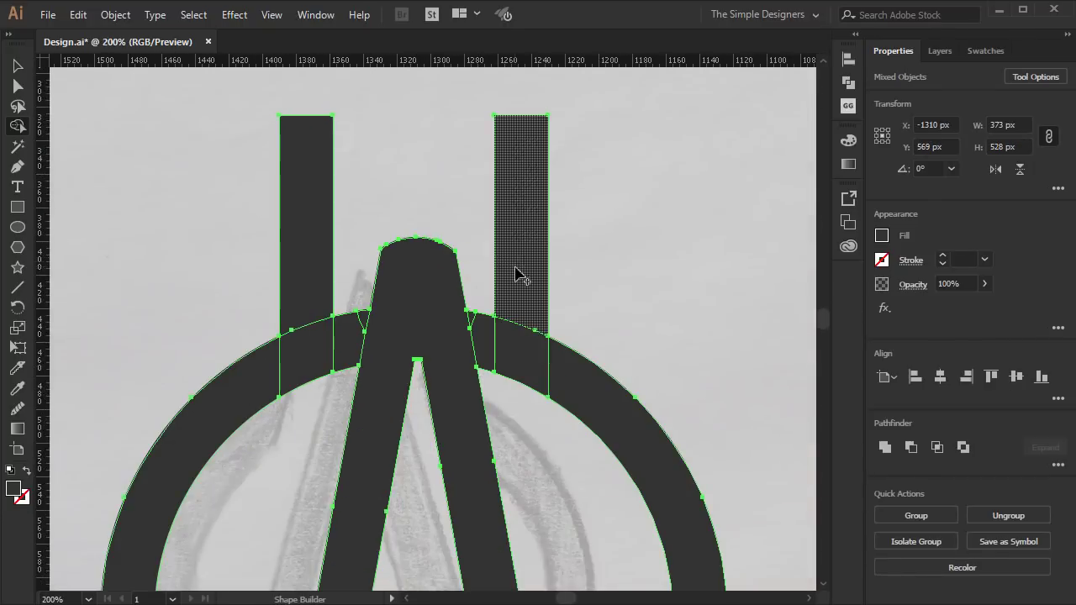
drag(516, 272, 283, 291)
drag(498, 336, 423, 306)
alt+scroll(423, 306, up, 2)
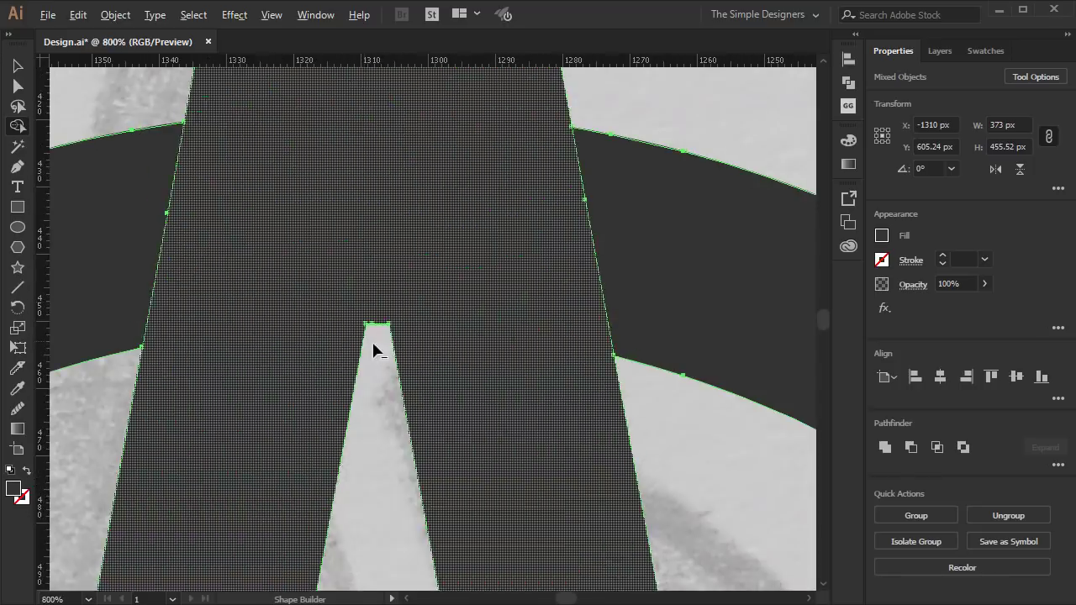
alt+scroll(373, 344, down, 4)
drag(498, 397, 508, 407)
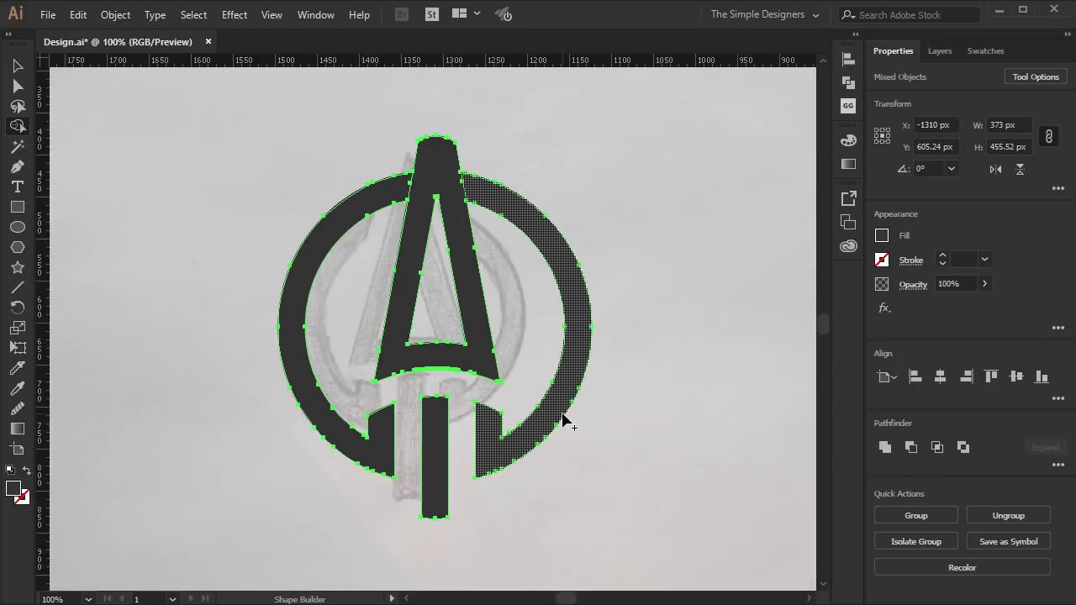
Step: Offset the A's outline outward by 32 px with Offset Path
key(v)
click(656, 286)
click(473, 284)
click(115, 14)
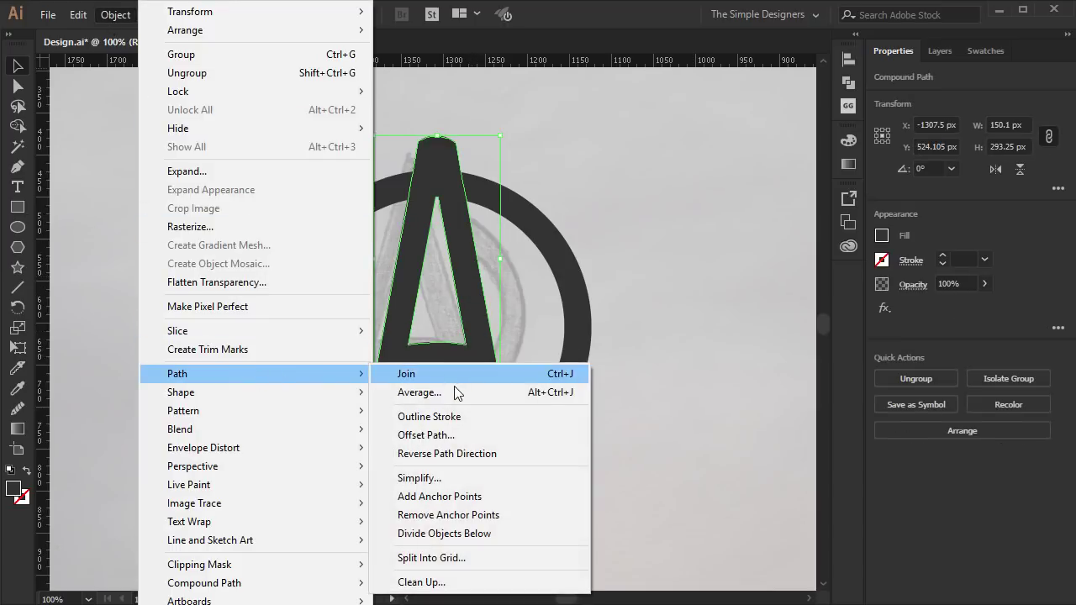
click(437, 435)
click(694, 292)
click(739, 296)
Step: Cut the ring away on both sides of the A, then delete the offset shape
click(578, 292)
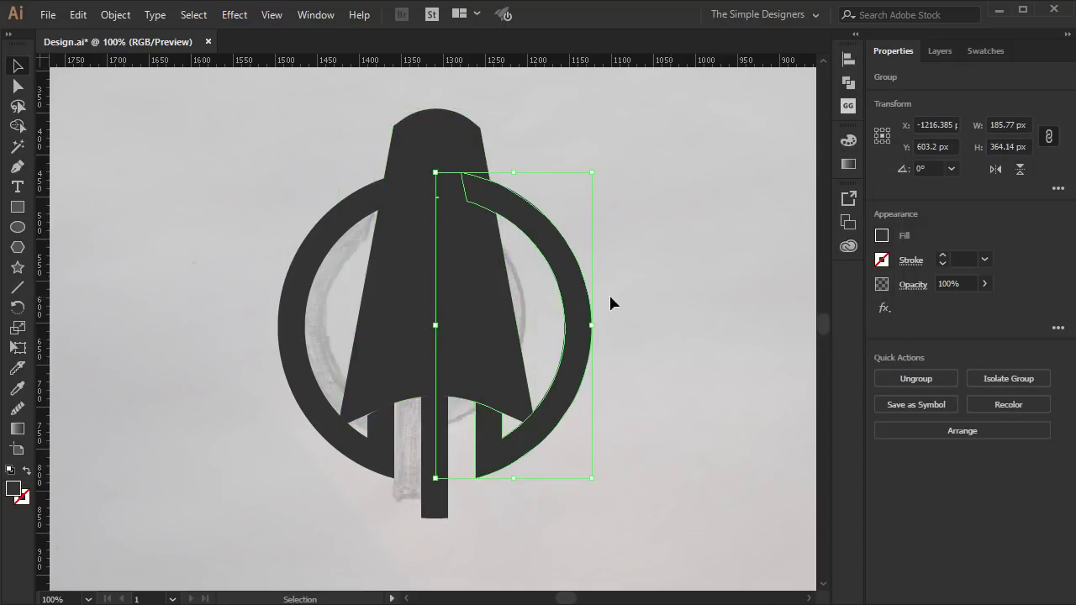
shift+click(324, 247)
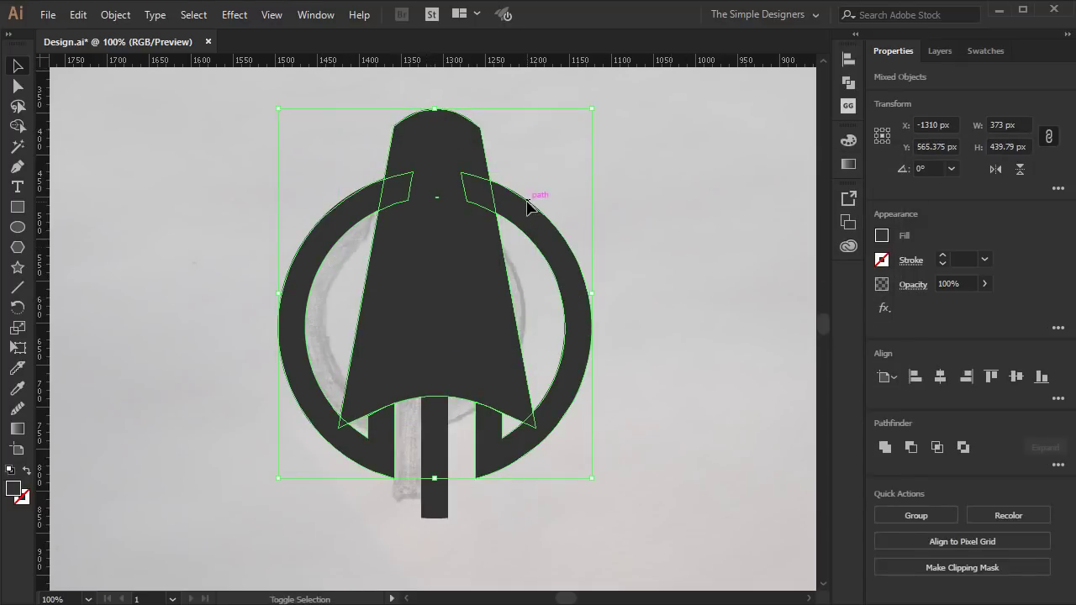
key(shift+m)
alt+click(475, 199)
alt+click(396, 189)
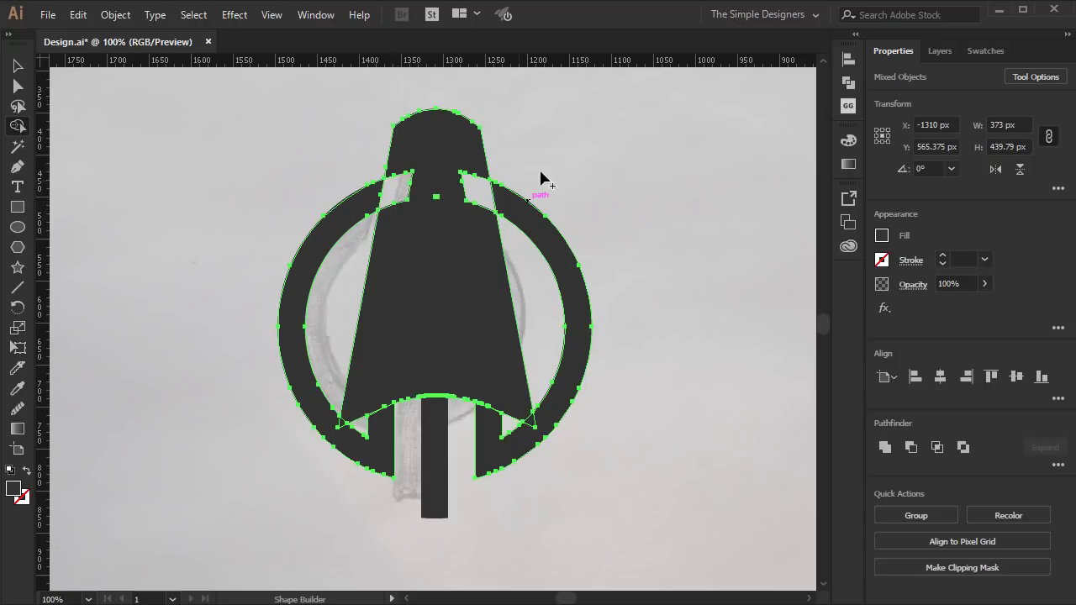
key(v)
click(617, 150)
click(481, 279)
click(497, 272)
key(Delete)
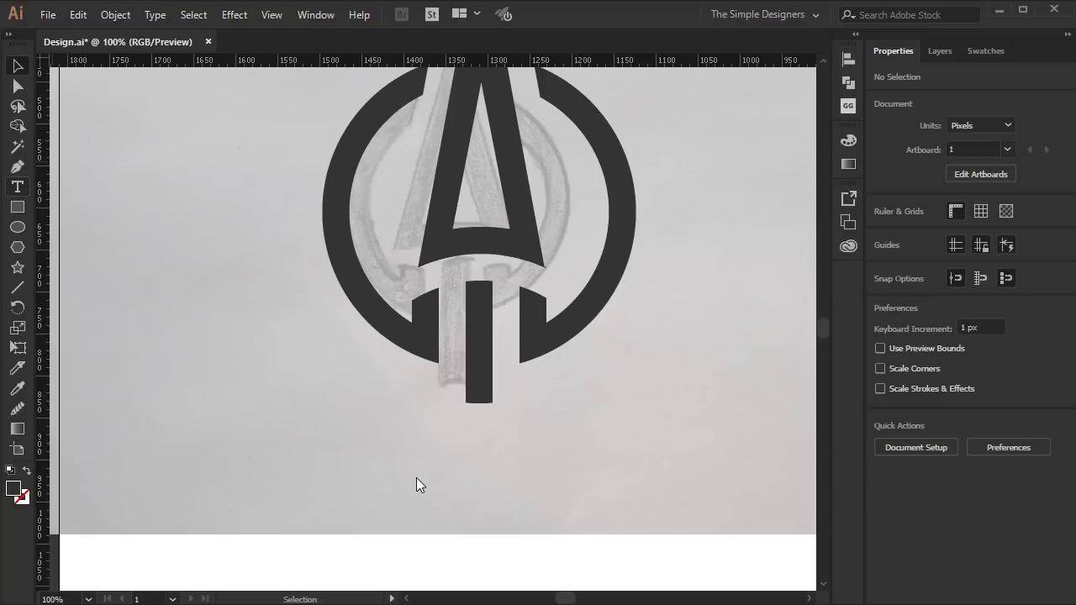
Step: Place AEROLITE below the logo in the emblem's dark grey and the Ailerons font
click(417, 476)
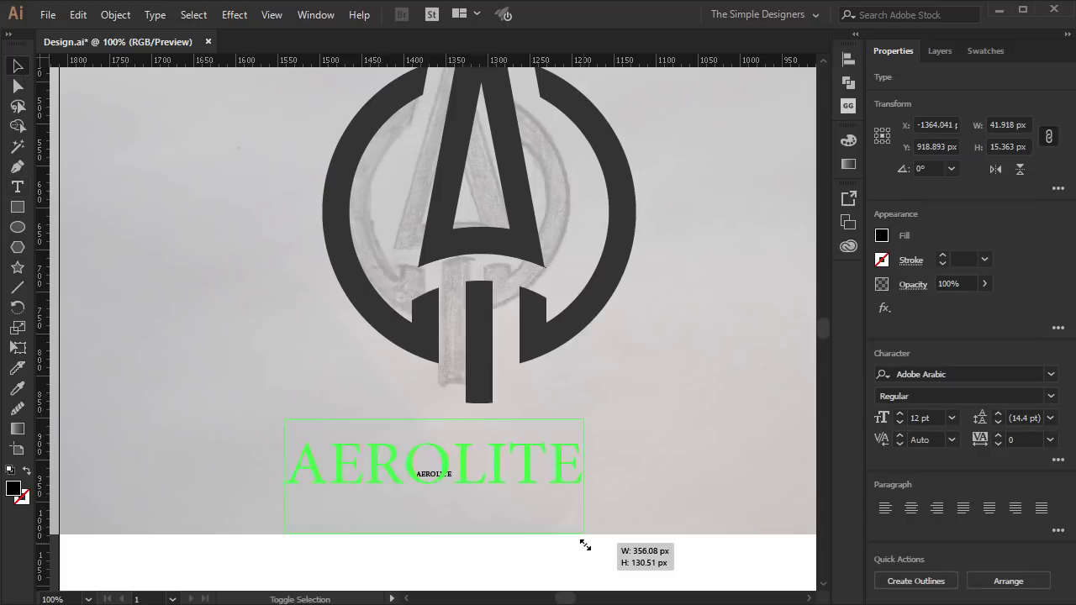
drag(455, 481, 584, 530)
click(493, 347)
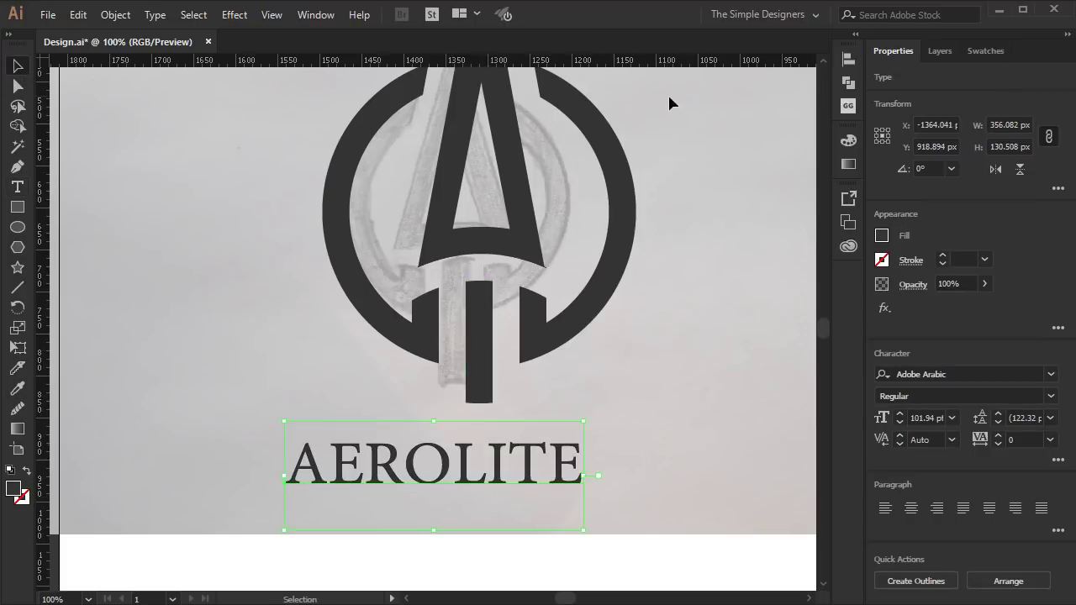
text(ai)
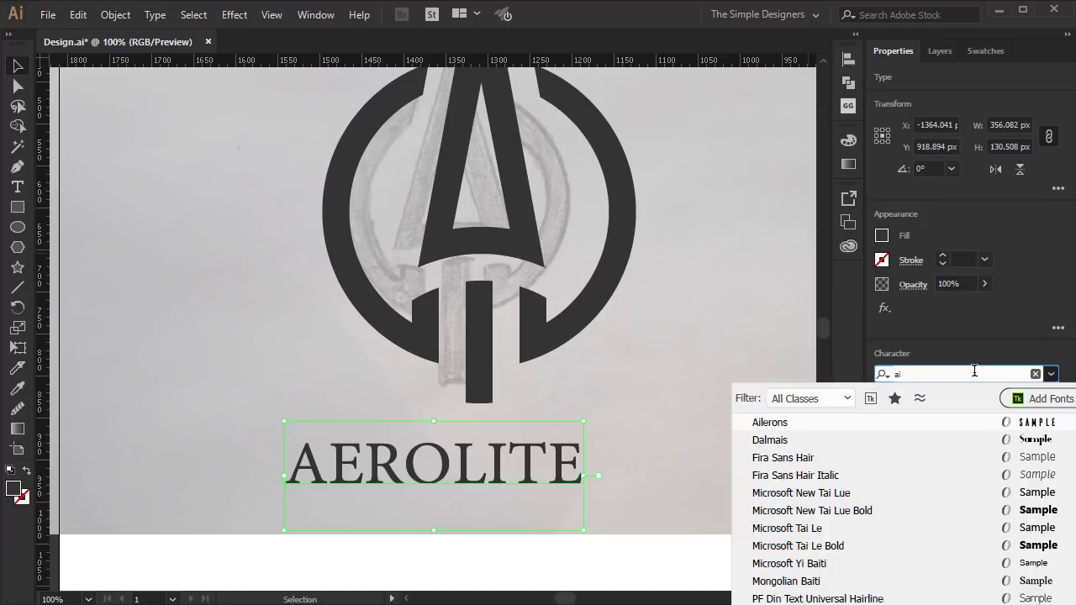
key(Return)
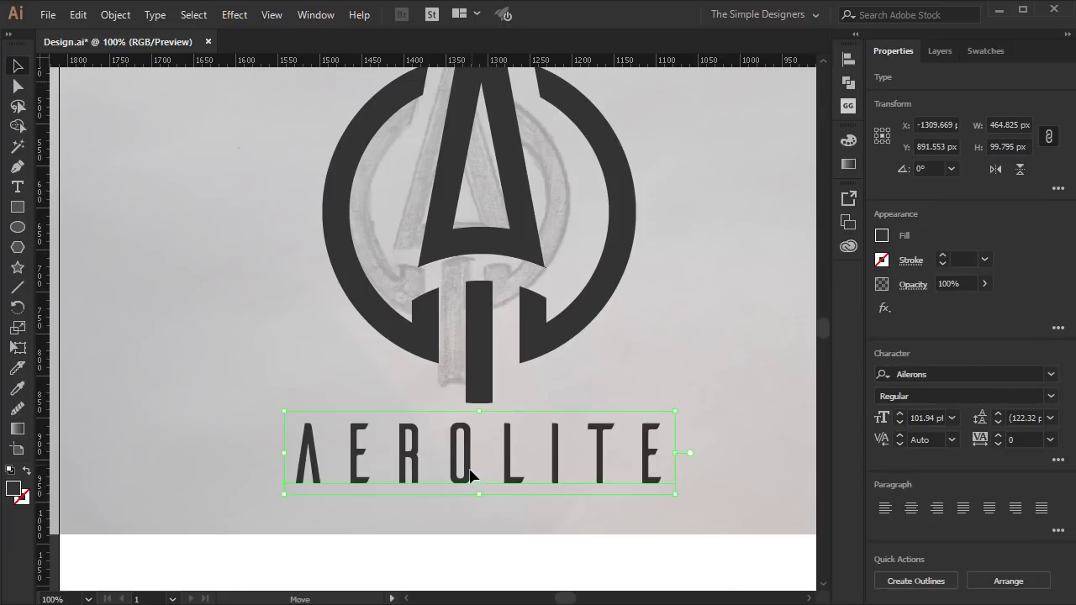
Step: Tighten AEROLITE's tracking to -80 and resize and position it beneath the emblem
drag(470, 474, 470, 479)
key(alt+Left)
key(alt+Left)
key(alt+Left)
key(alt+Left)
drag(617, 508, 636, 521)
key(ctrl+minus)
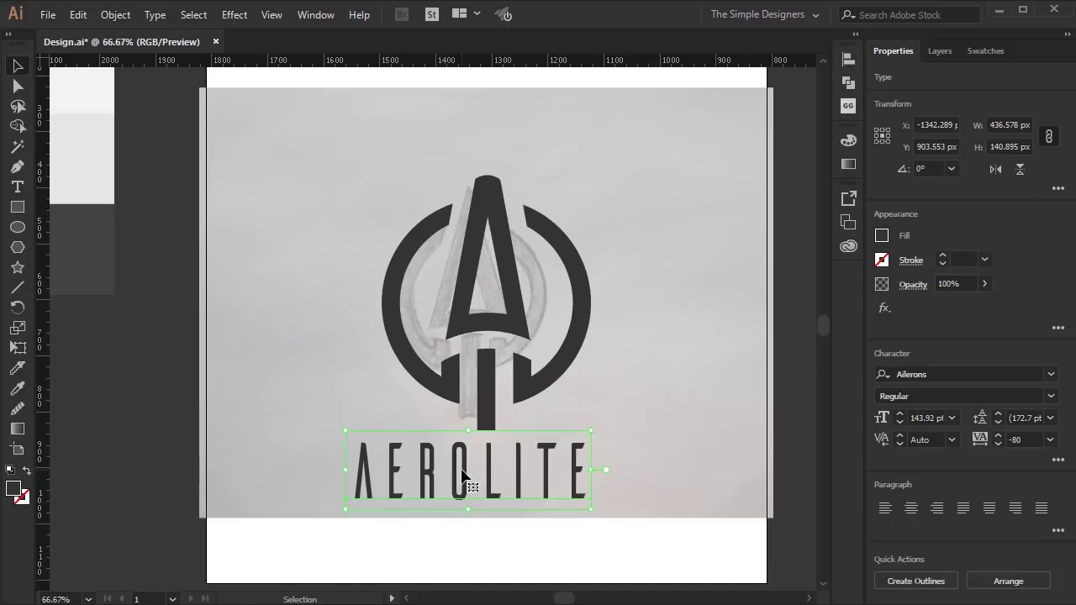
drag(584, 509, 571, 509)
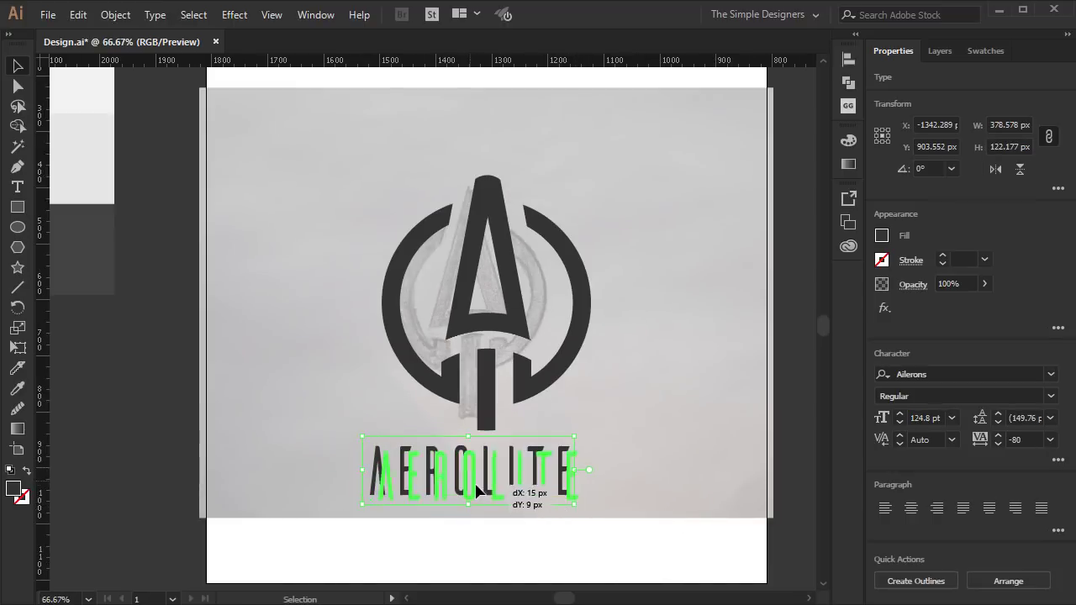
drag(477, 497, 503, 496)
click(564, 544)
click(939, 50)
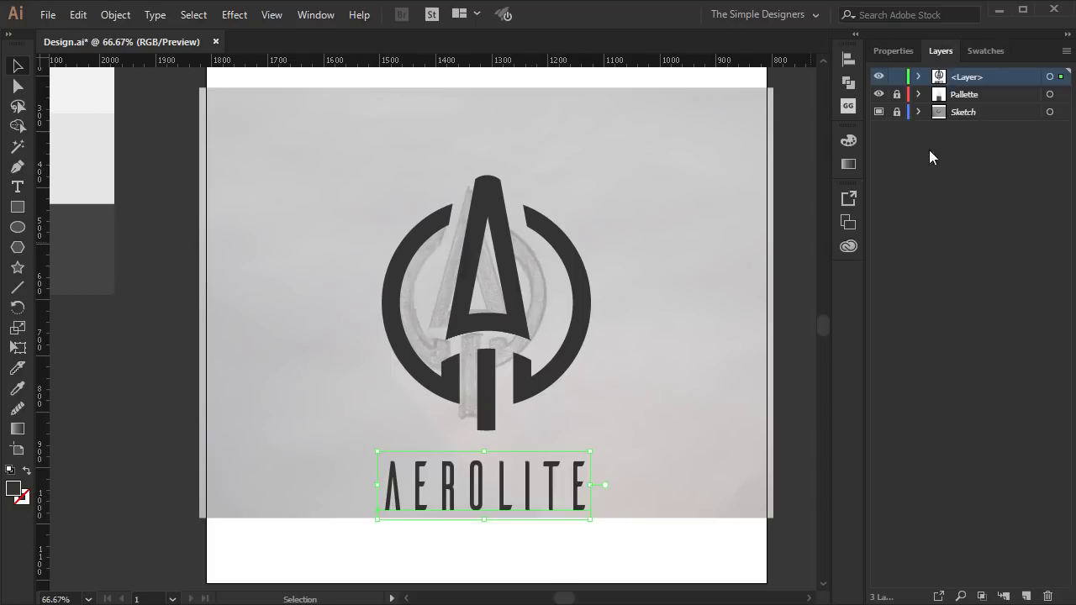
Step: Hide the Sketch layer and convert AEROLITE to outlines as a compound path
click(878, 112)
click(905, 53)
click(681, 283)
key(ctrl+1)
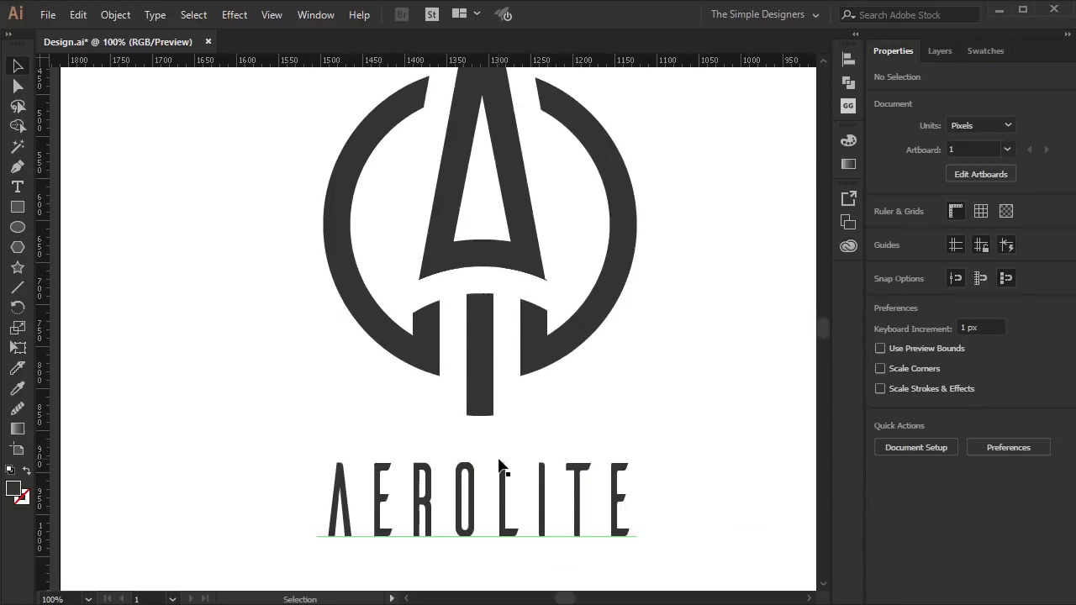
drag(423, 495, 423, 409)
click(467, 416)
click(116, 14)
click(168, 118)
key(ctrl+8)
Step: Copy the emblem's A down onto the wordmark's first letter and scale it to letter height
click(348, 361)
drag(488, 202, 346, 507)
drag(399, 259, 353, 347)
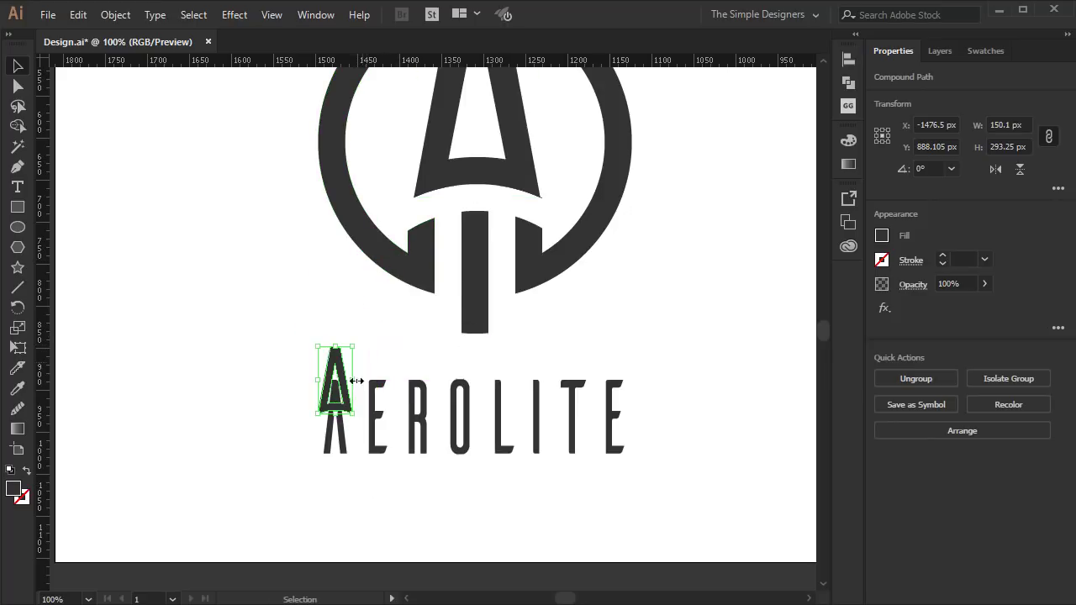
key(ctrl+equal)
key(ctrl+equal)
key(ctrl+equal)
key(ctrl+equal)
key(ctrl+equal)
drag(308, 234, 304, 195)
key(ctrl+minus)
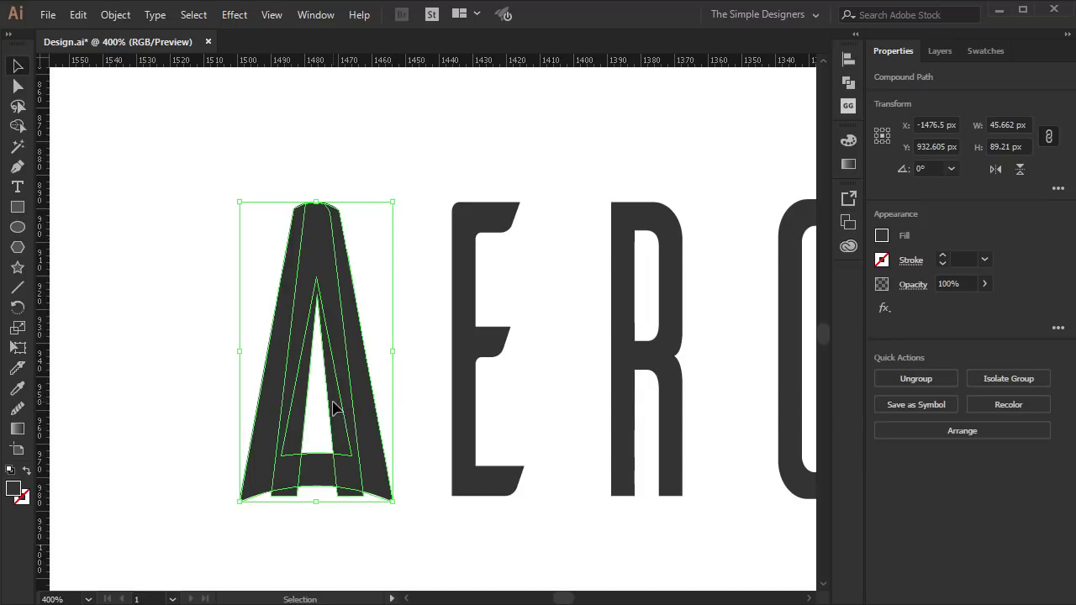
Step: Adjust the copied A's bottom anchor points and fine-tune its size to 45 × 87.916 px
key(ctrl+shift+a)
key(a)
drag(412, 528, 187, 482)
click(434, 529)
key(ctrl+minus)
key(ctrl+minus)
drag(545, 542, 361, 532)
key(v)
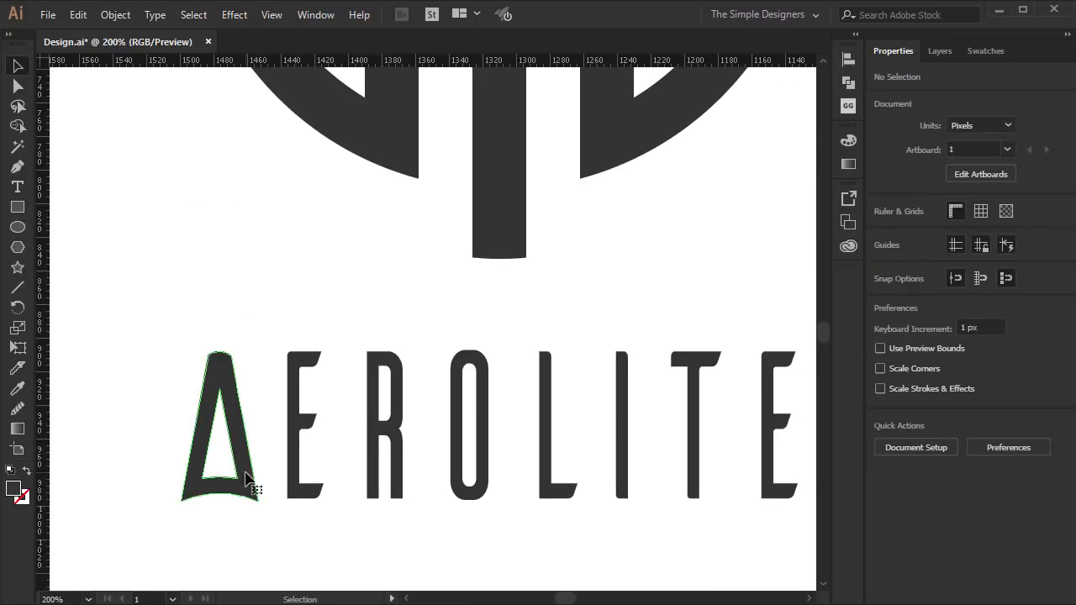
click(245, 472)
key(ctrl+plus)
drag(274, 317, 272, 314)
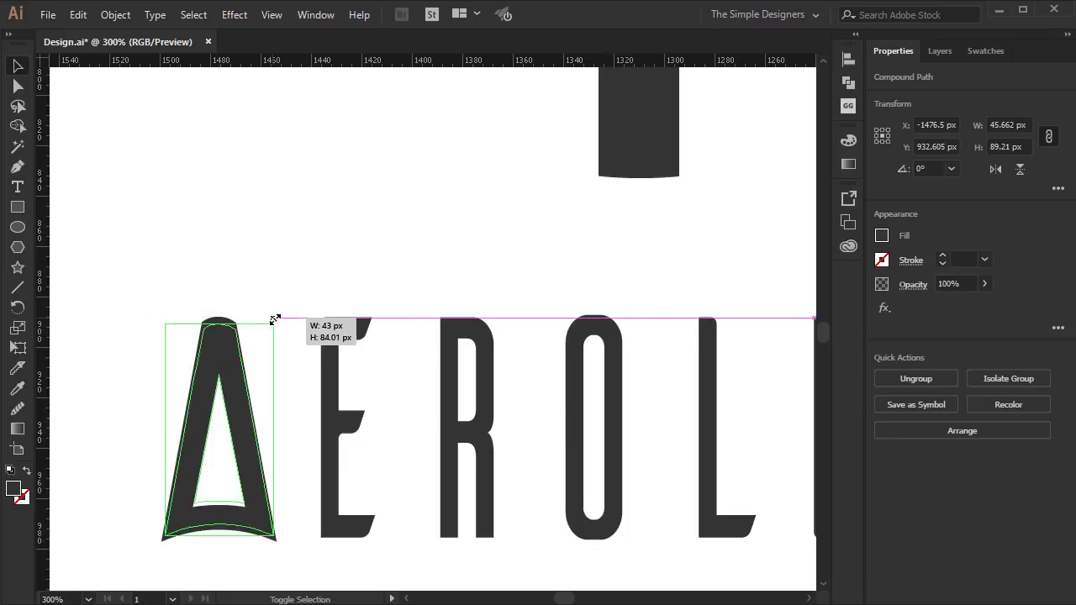
click(282, 291)
Step: Give the new A a 2 pt white stroke
click(225, 340)
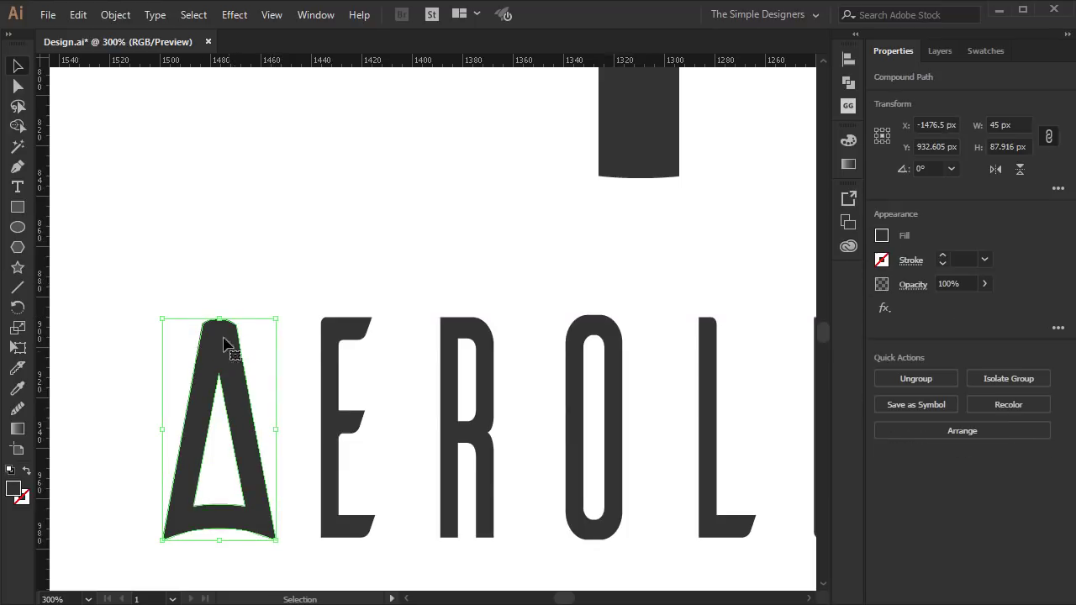
click(26, 502)
click(661, 247)
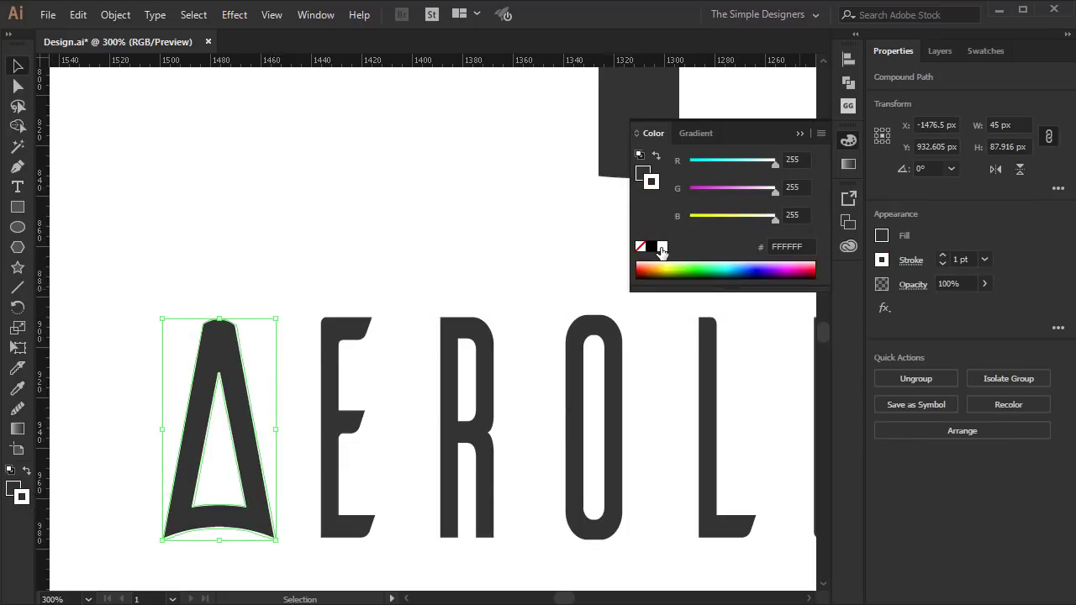
click(942, 257)
click(942, 257)
click(942, 263)
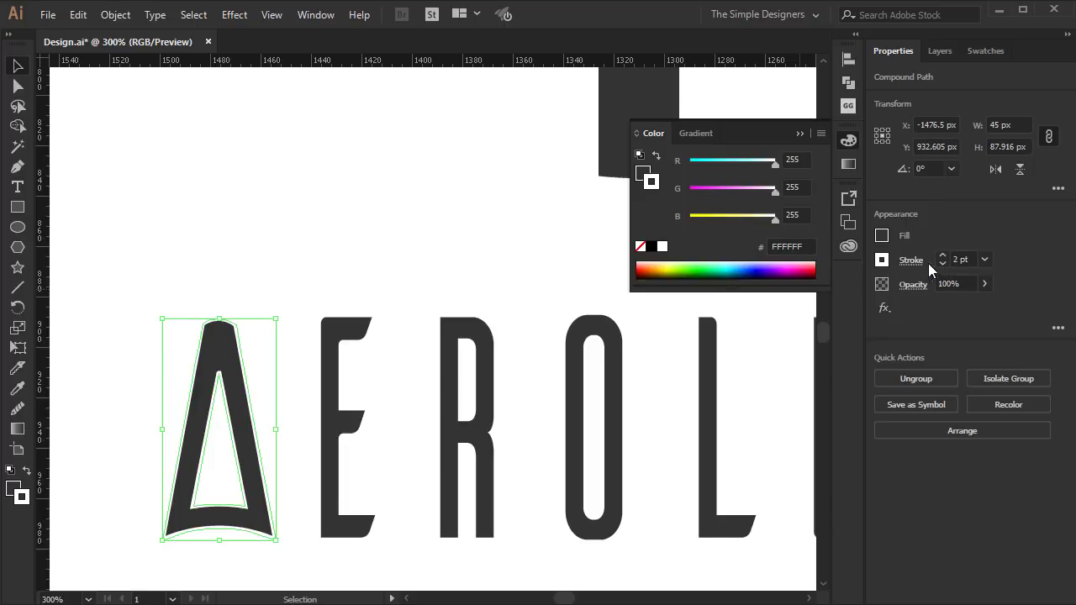
click(319, 256)
scroll(420, 248, down, 1)
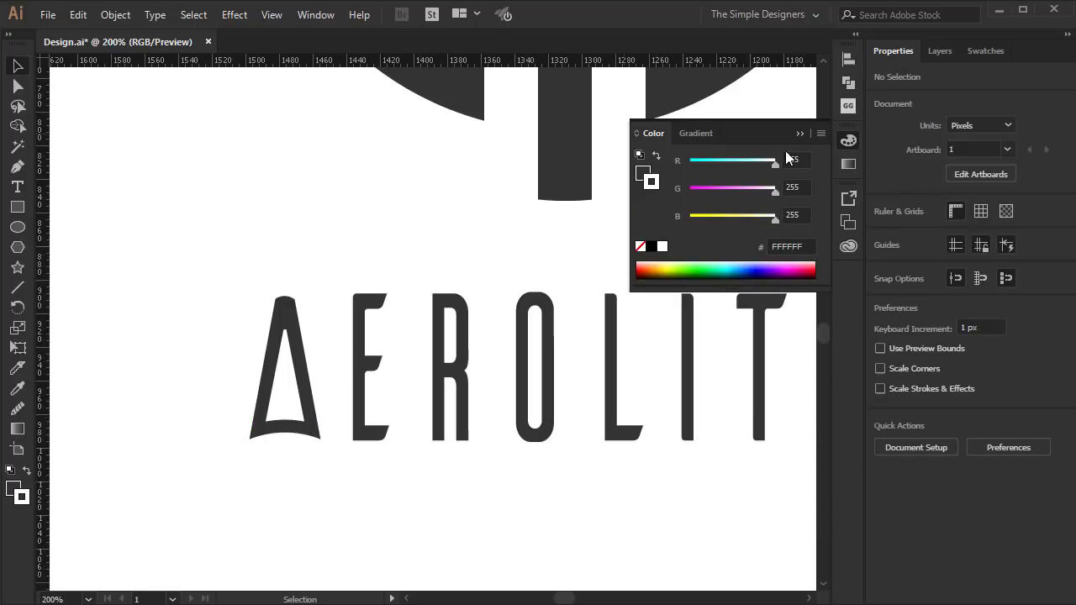
Step: Select the whole logo and group the emblem with the wordmark
click(309, 398)
scroll(307, 399, down, 1)
click(407, 447)
drag(532, 387, 528, 490)
scroll(555, 413, down, 1)
scroll(383, 395, up, 1)
key(ctrl+a)
key(ctrl+g)
Step: Centre the logo on the artboard and colour it with the palette's dark grey
click(848, 59)
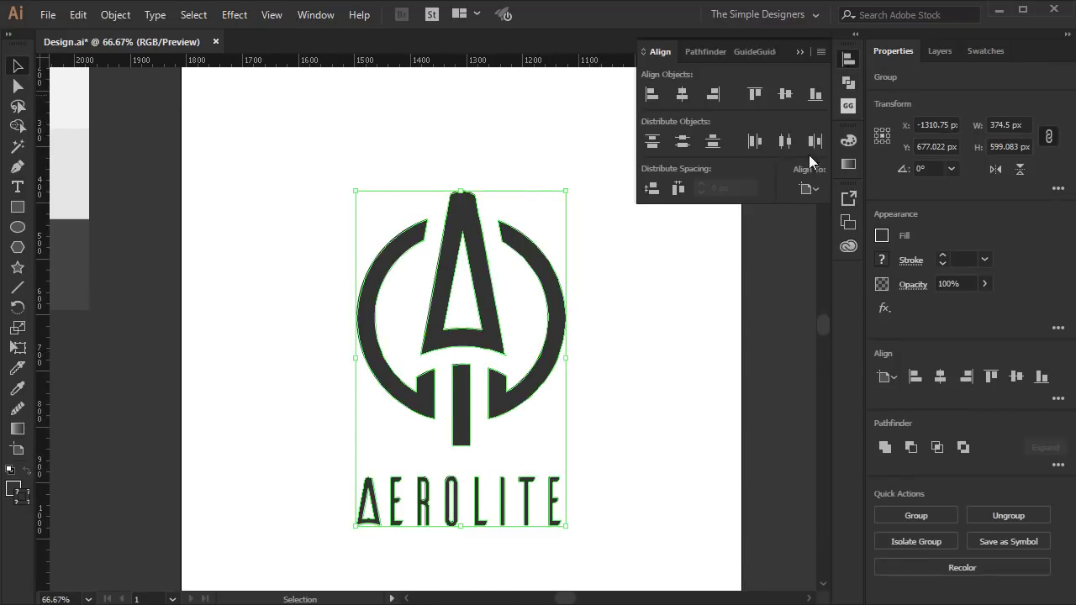
click(681, 94)
click(800, 51)
scroll(665, 283, down, 1)
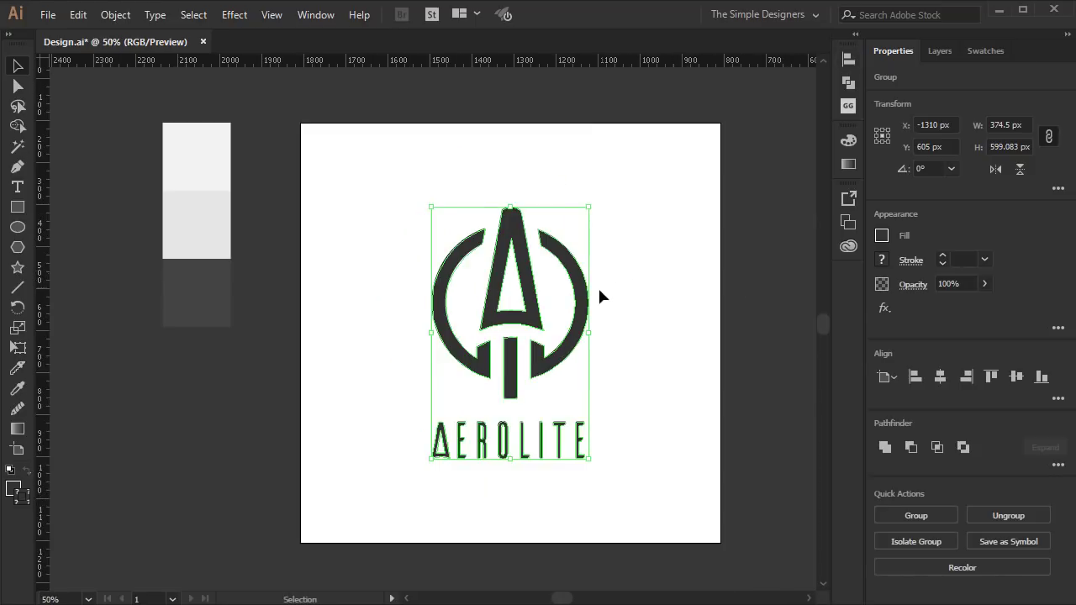
key(i)
click(218, 291)
key(v)
click(773, 266)
key(m)
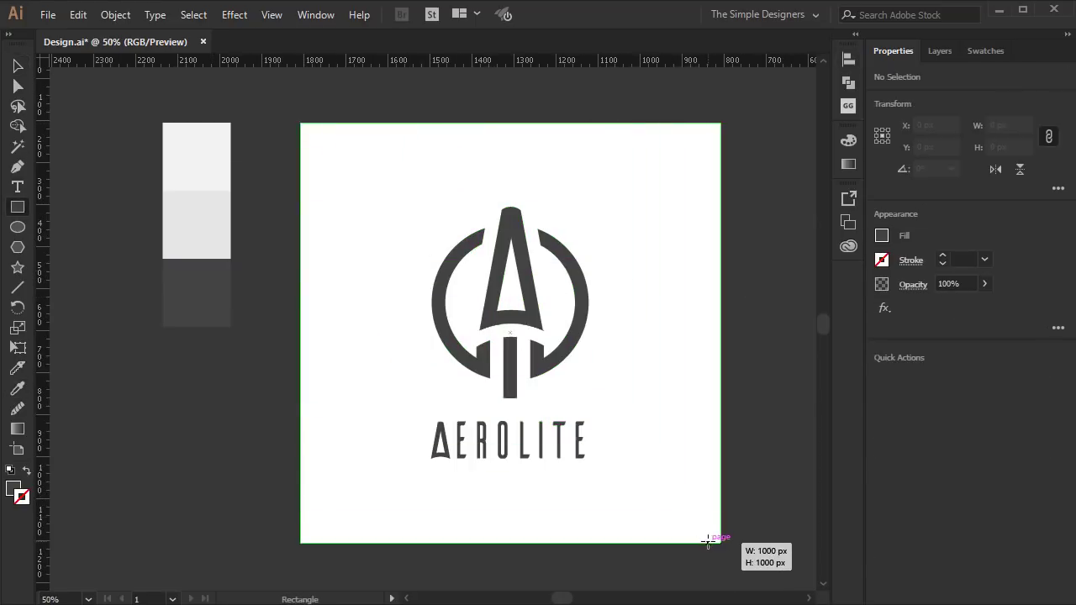
Step: Draw a 1000 × 1000 px light grey square behind the logo
drag(301, 123, 720, 542)
key(i)
click(206, 222)
key(v)
key(ctrl+shift+bracketleft)
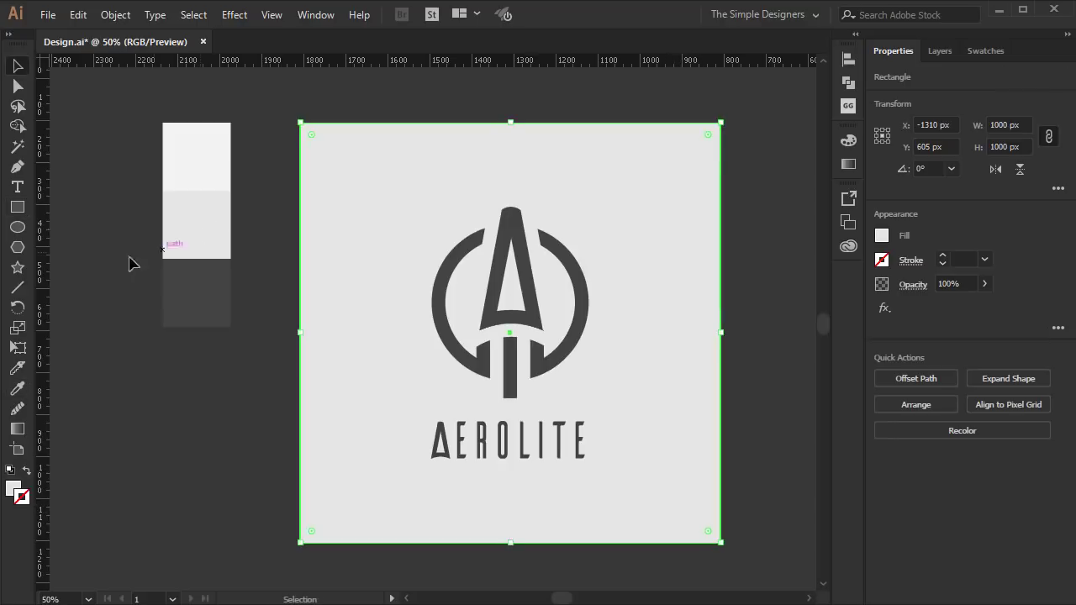
key(ctrl+shift+a)
Step: Duplicate the artboard to the right with the Artboard tool
key(ctrl+minus)
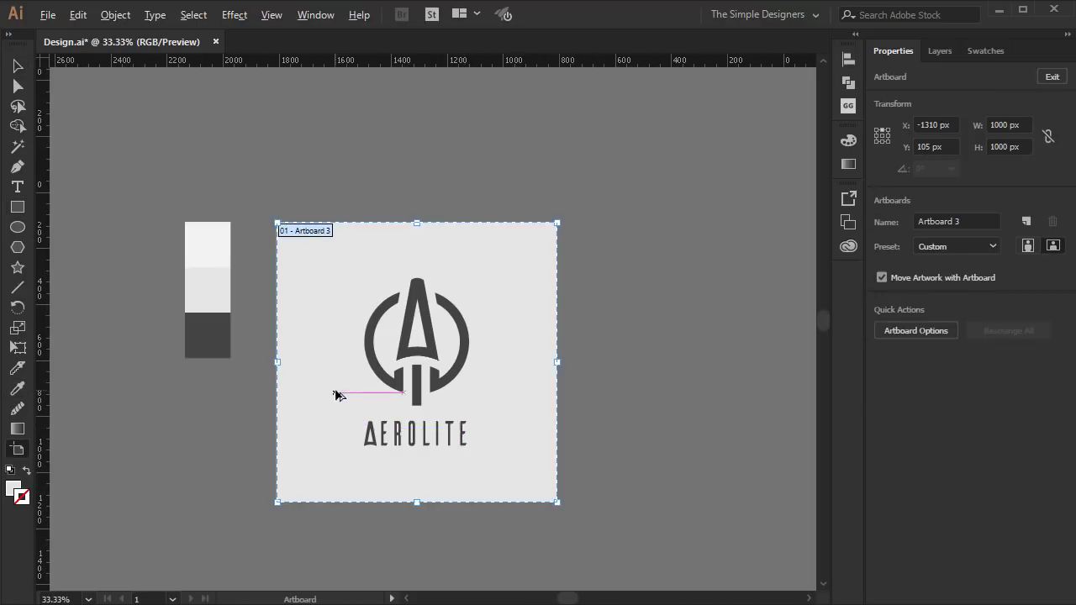
drag(336, 389, 637, 389)
drag(570, 317, 439, 326)
key(Escape)
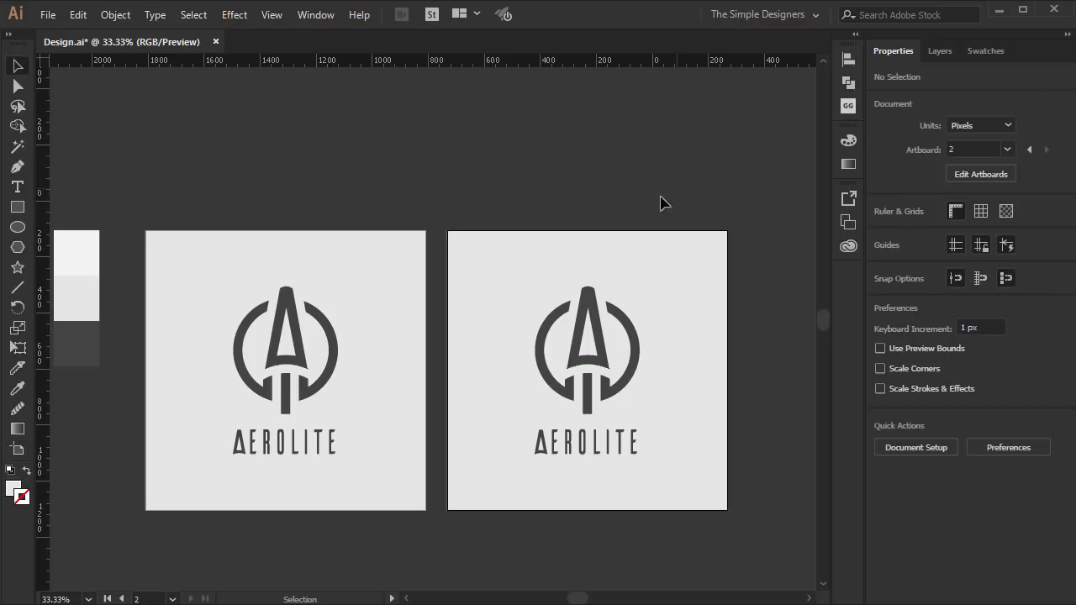
Step: Recolour the copy's background dark grey and its logo white
click(511, 286)
click(78, 340)
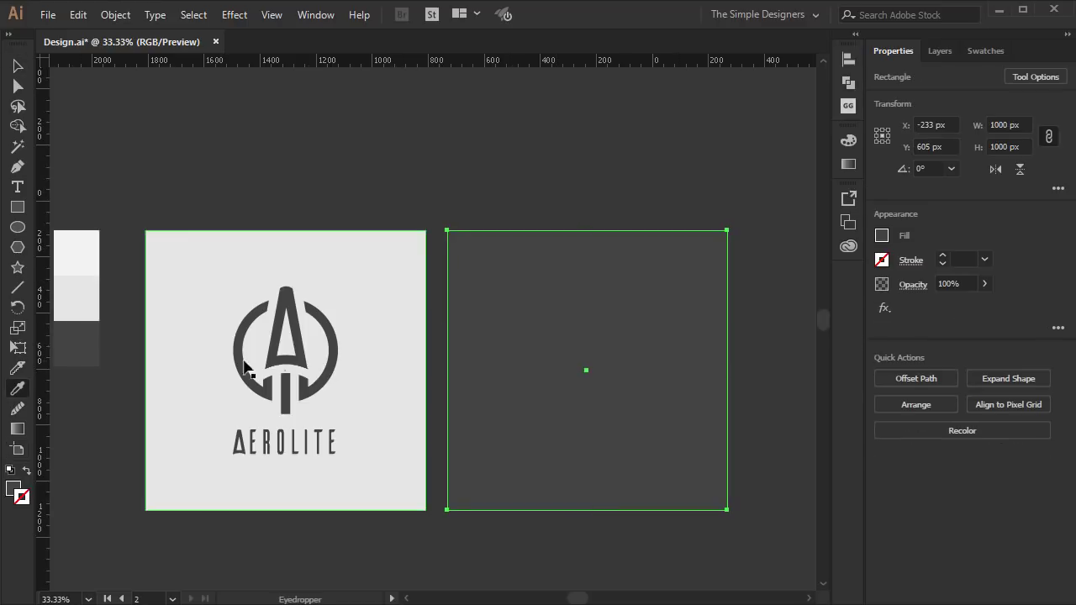
ctrl+click(588, 361)
click(63, 250)
ctrl+click(759, 372)
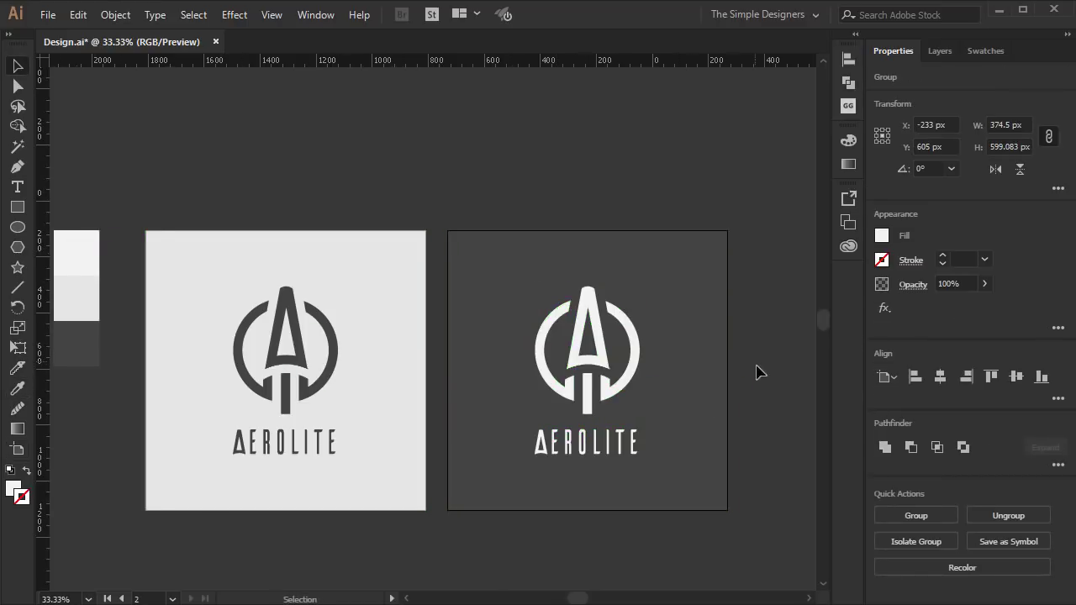
drag(756, 444, 745, 407)
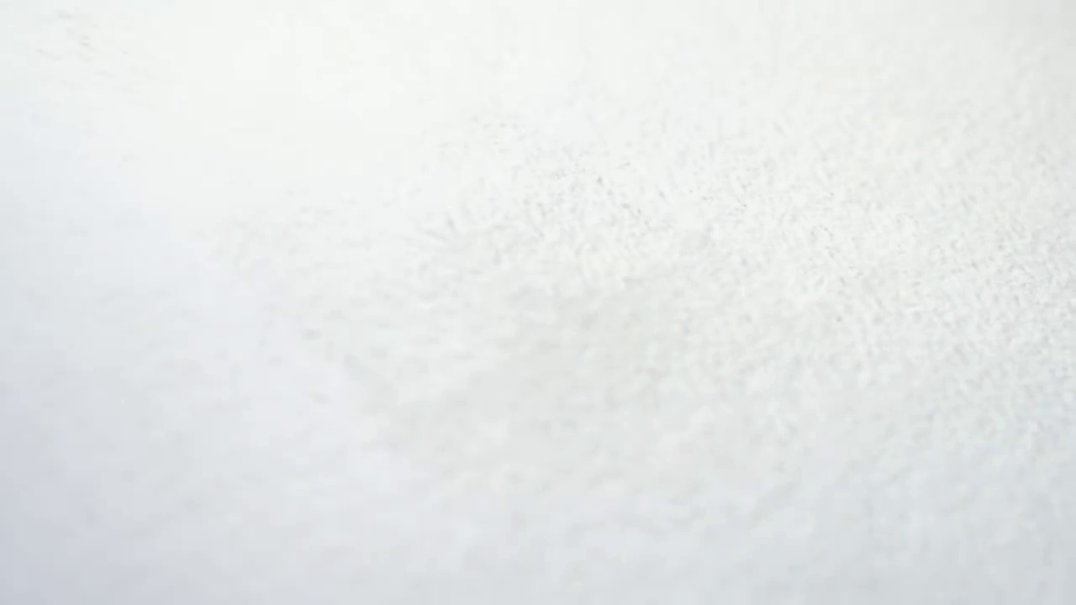